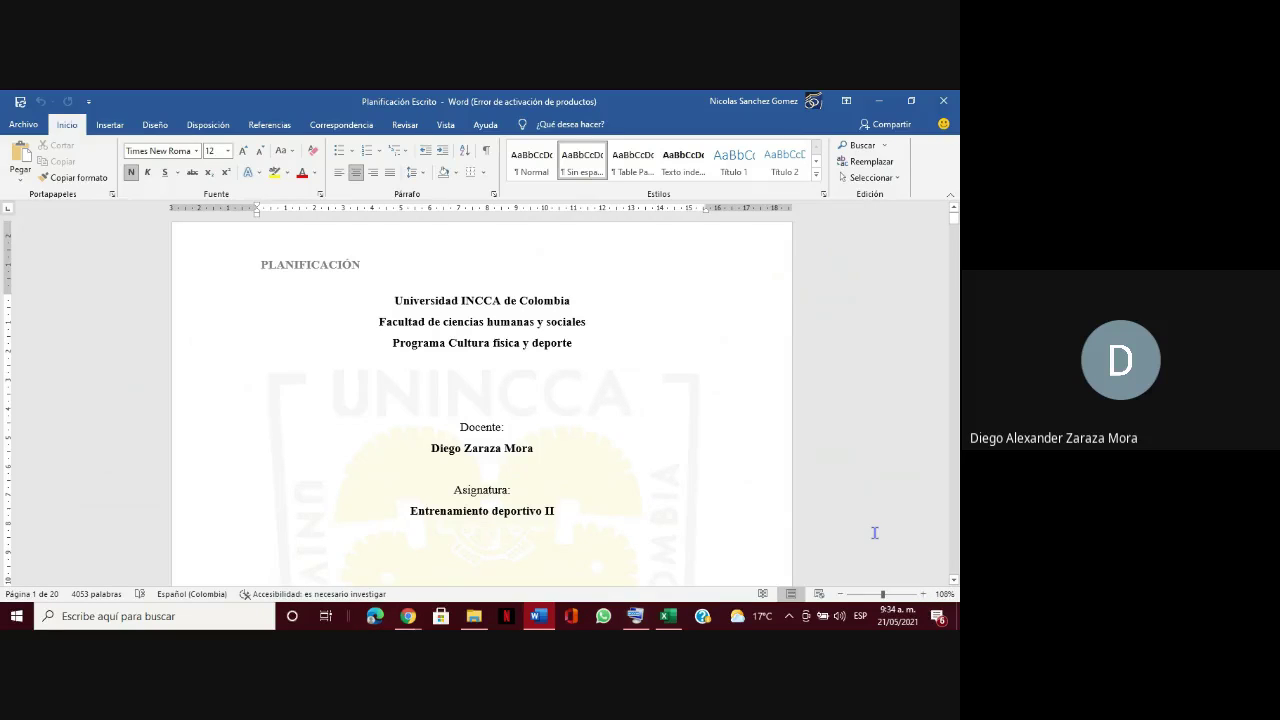
- Switch to the Google Meet call in Chrome and turn on the microphone
{"action": "left_click", "coordinate": [874, 533]}
{"action": "mouse_move", "coordinate": [408, 616]}
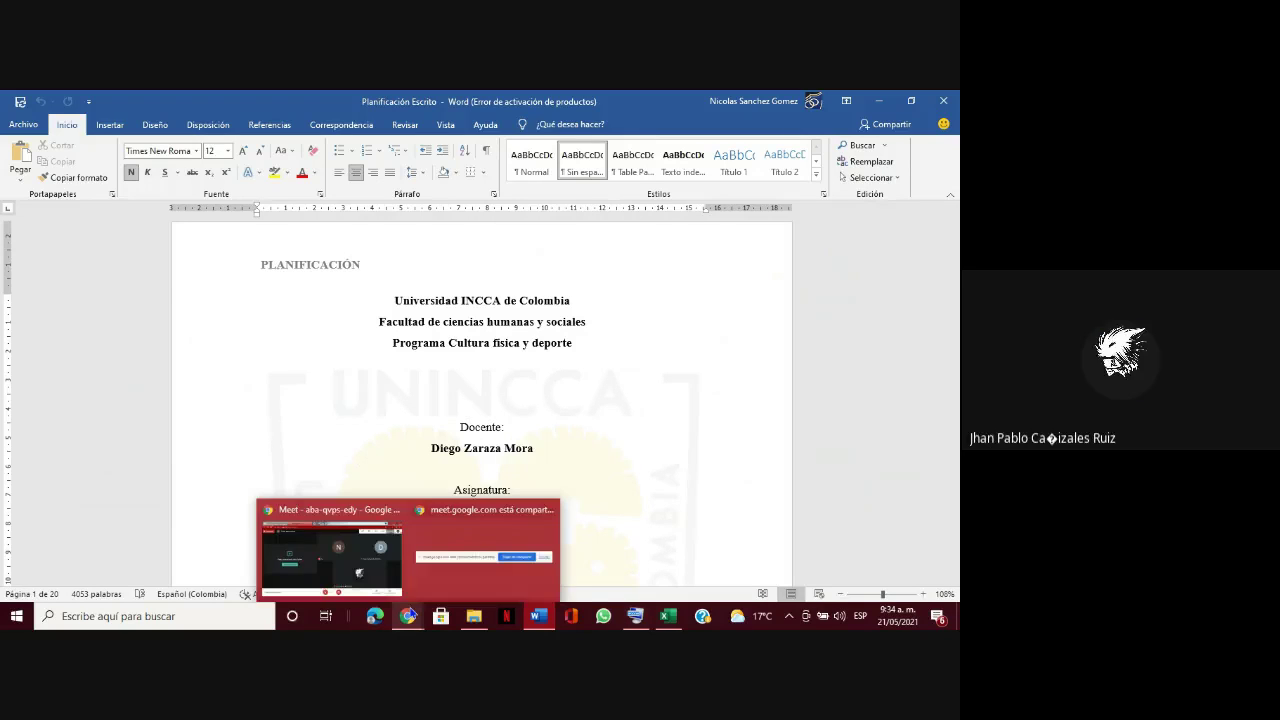
{"action": "left_click", "coordinate": [367, 585]}
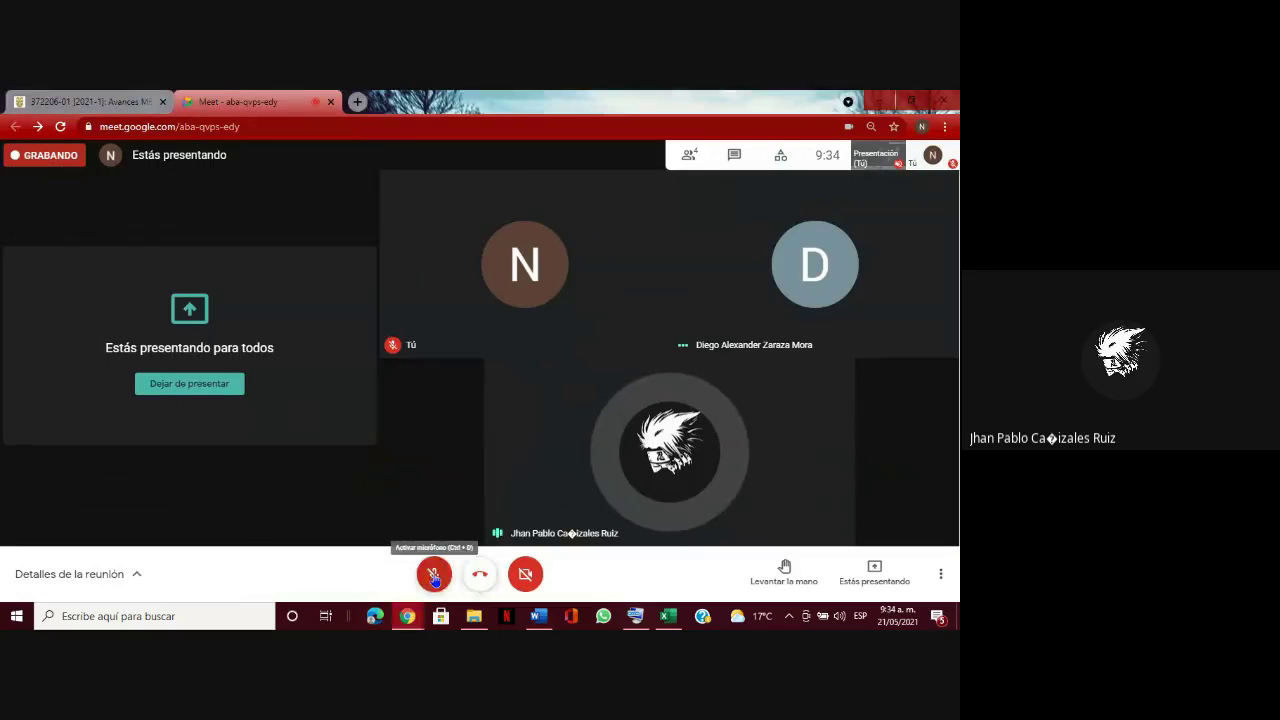
{"action": "left_click", "coordinate": [433, 574]}
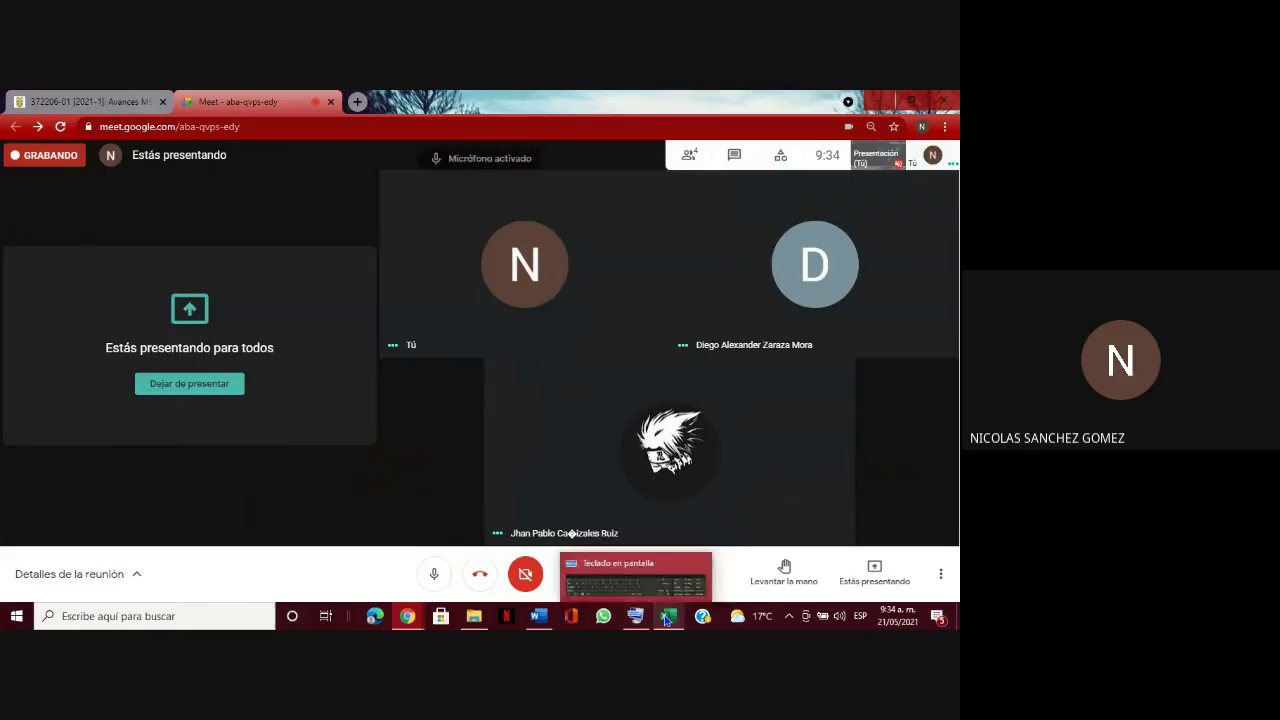
- Switch back to the Planificación Escrito document in Word and dismiss the Chrome presenting notification
{"action": "left_click", "coordinate": [538, 616]}
{"action": "scroll", "coordinate": [592, 399], "scroll_direction": "down", "scroll_amount": 1}
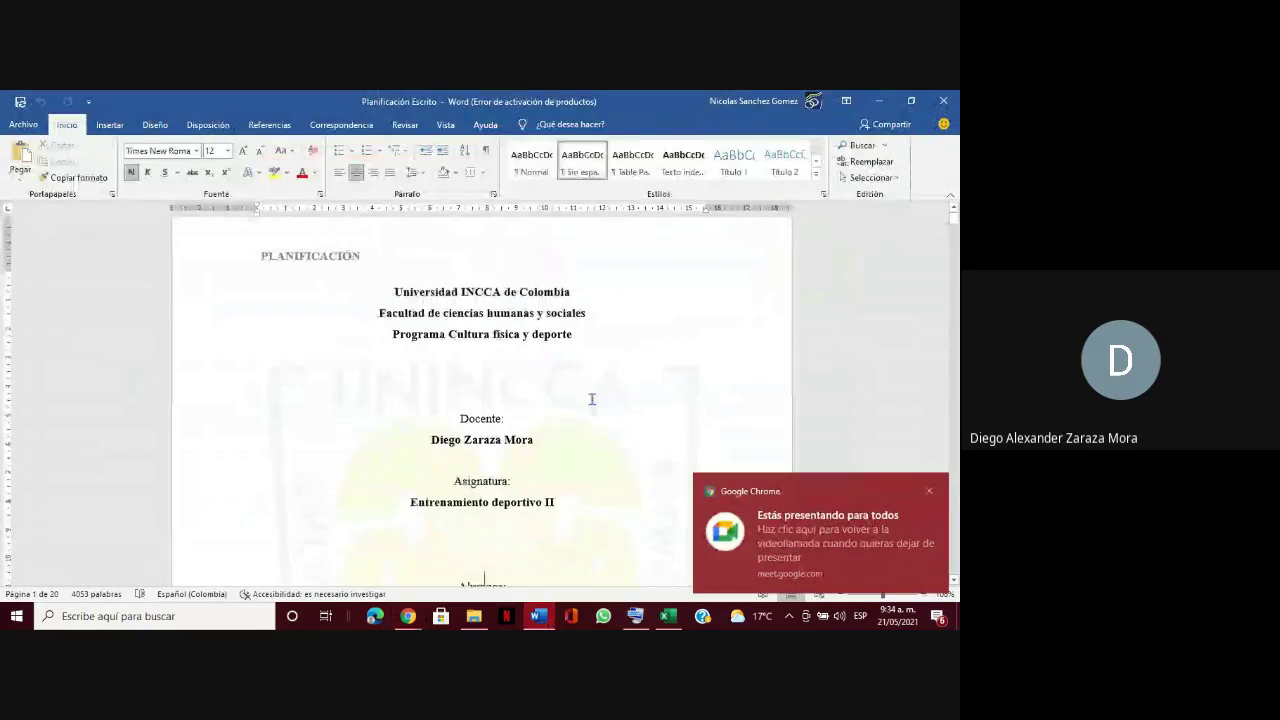
{"action": "left_click", "coordinate": [929, 491]}
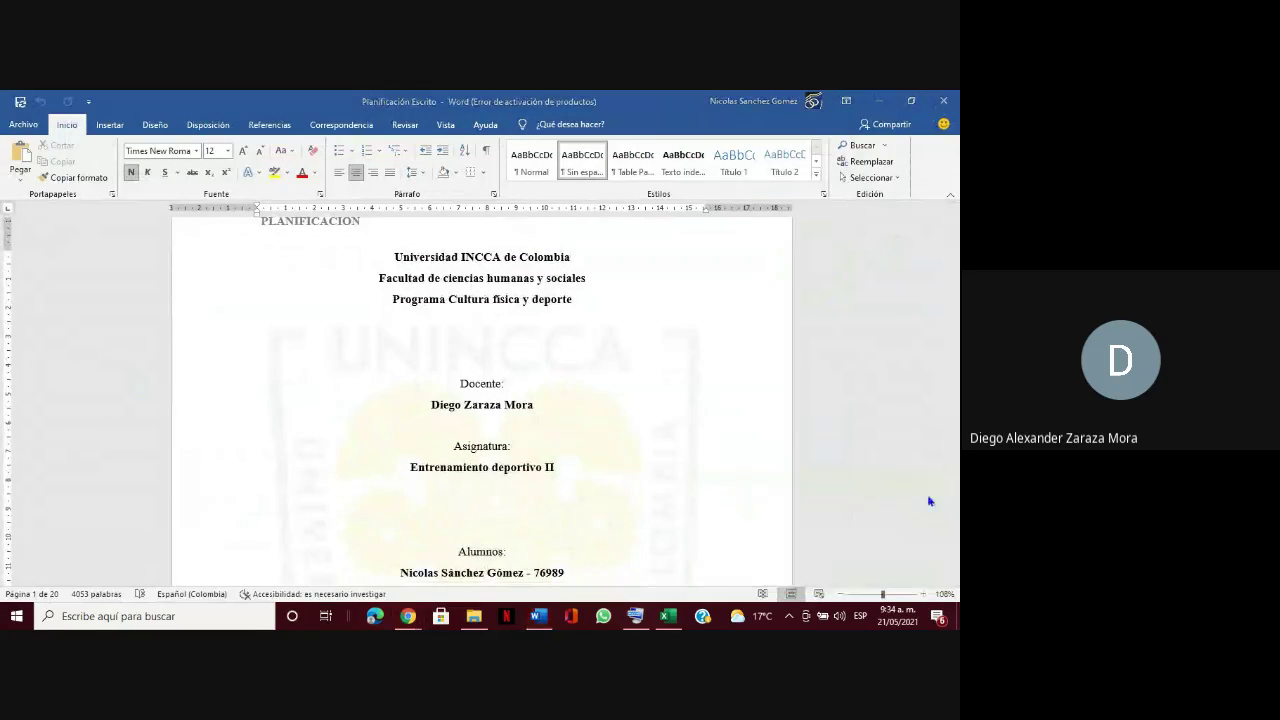
- Review the document from the cover page through the title, objective, introduction and justification to the Estadio de Piaget section
{"action": "key", "text": "Down"}
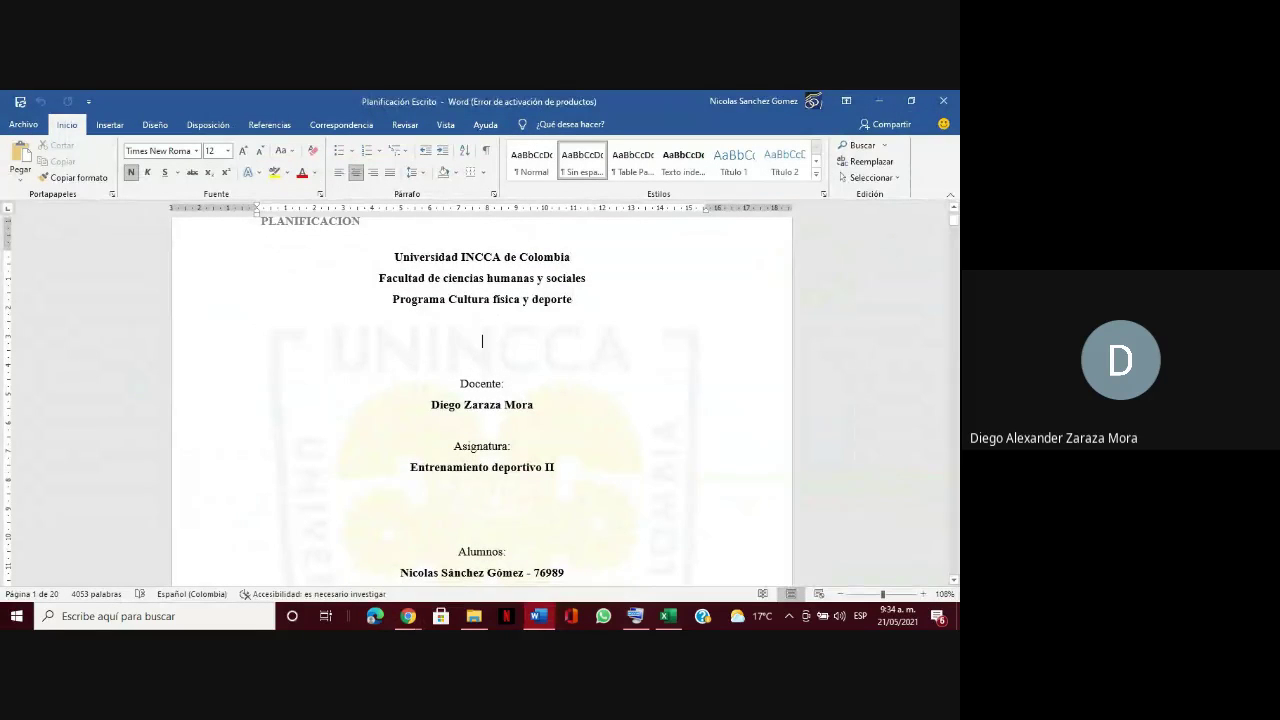
{"action": "left_click", "coordinate": [954, 580]}
{"action": "left_click", "coordinate": [954, 580]}
{"action": "scroll", "coordinate": [956, 588], "scroll_direction": "down", "scroll_amount": 8}
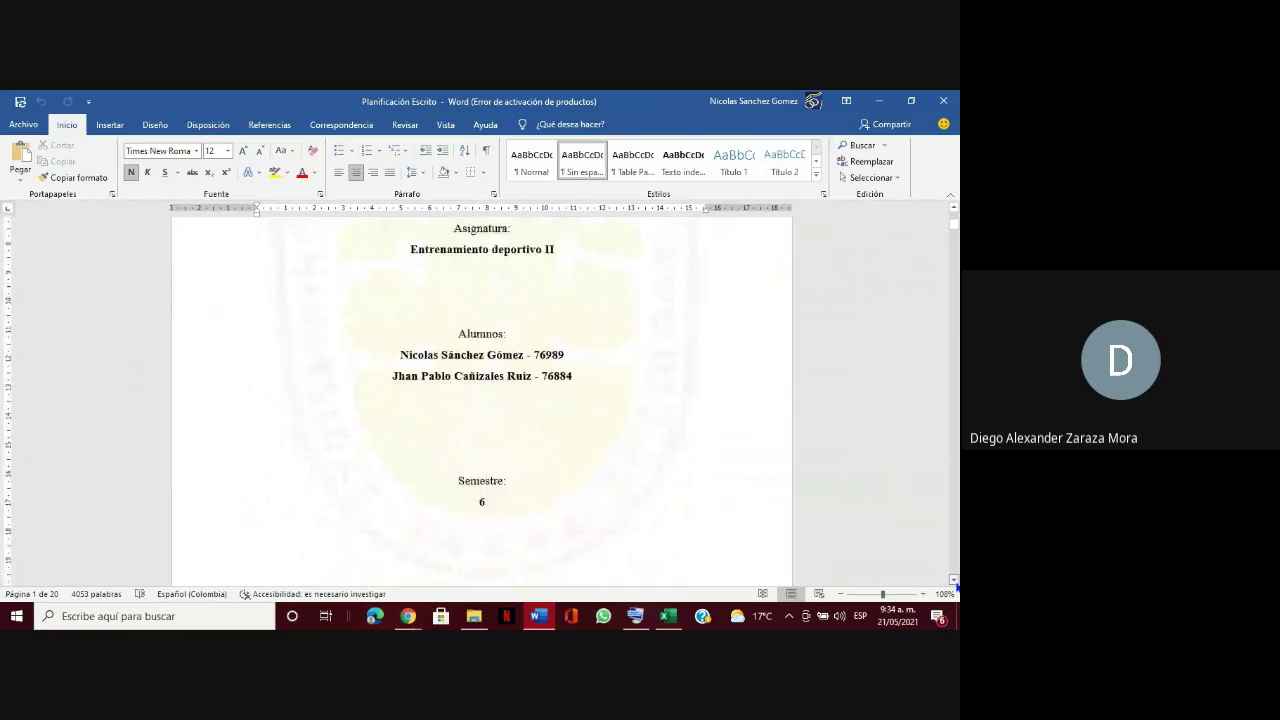
{"action": "scroll", "coordinate": [957, 590], "scroll_direction": "down", "scroll_amount": 6}
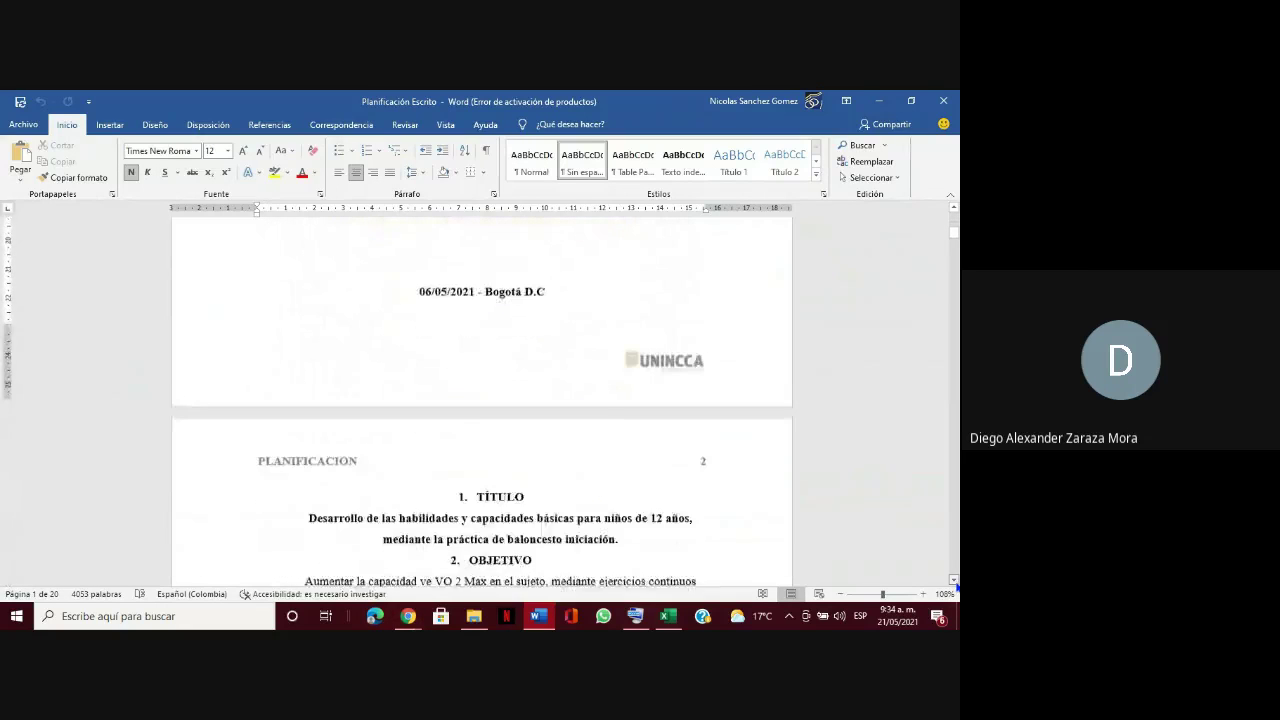
{"action": "scroll", "coordinate": [957, 590], "scroll_direction": "down", "scroll_amount": 2}
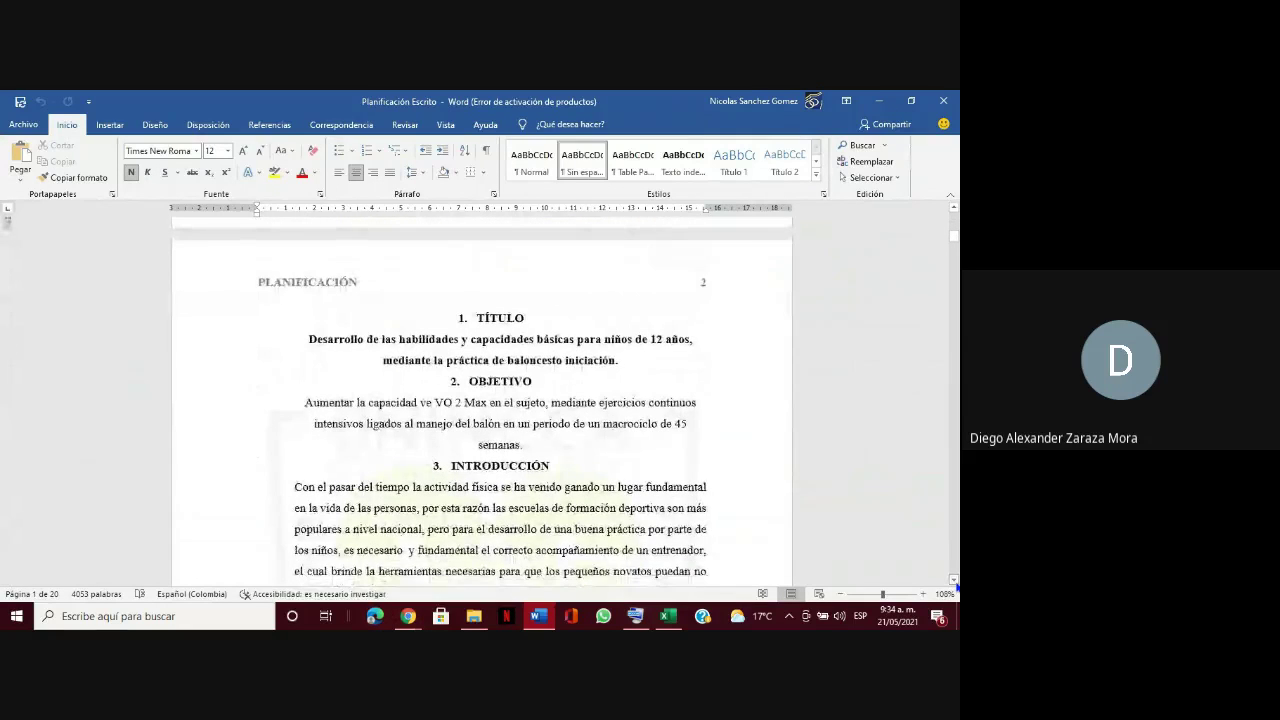
{"action": "scroll", "coordinate": [957, 588], "scroll_direction": "down", "scroll_amount": 2}
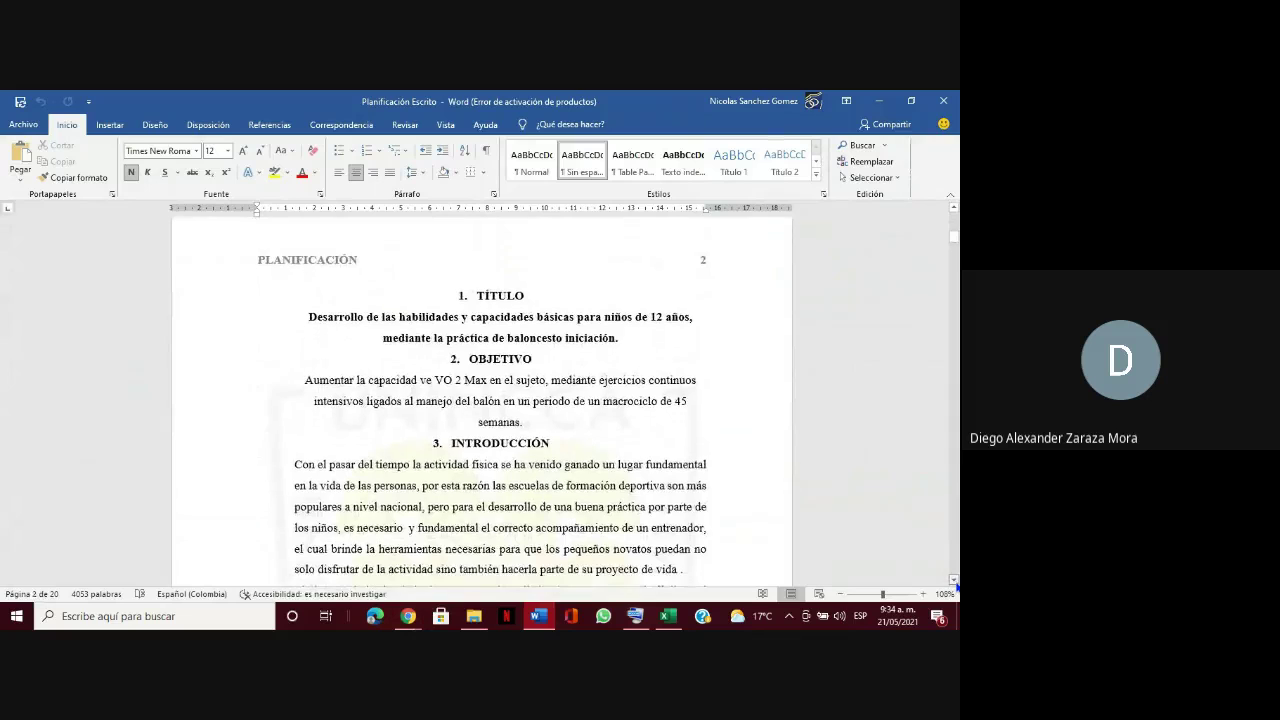
{"action": "scroll", "coordinate": [957, 590], "scroll_direction": "down", "scroll_amount": 6}
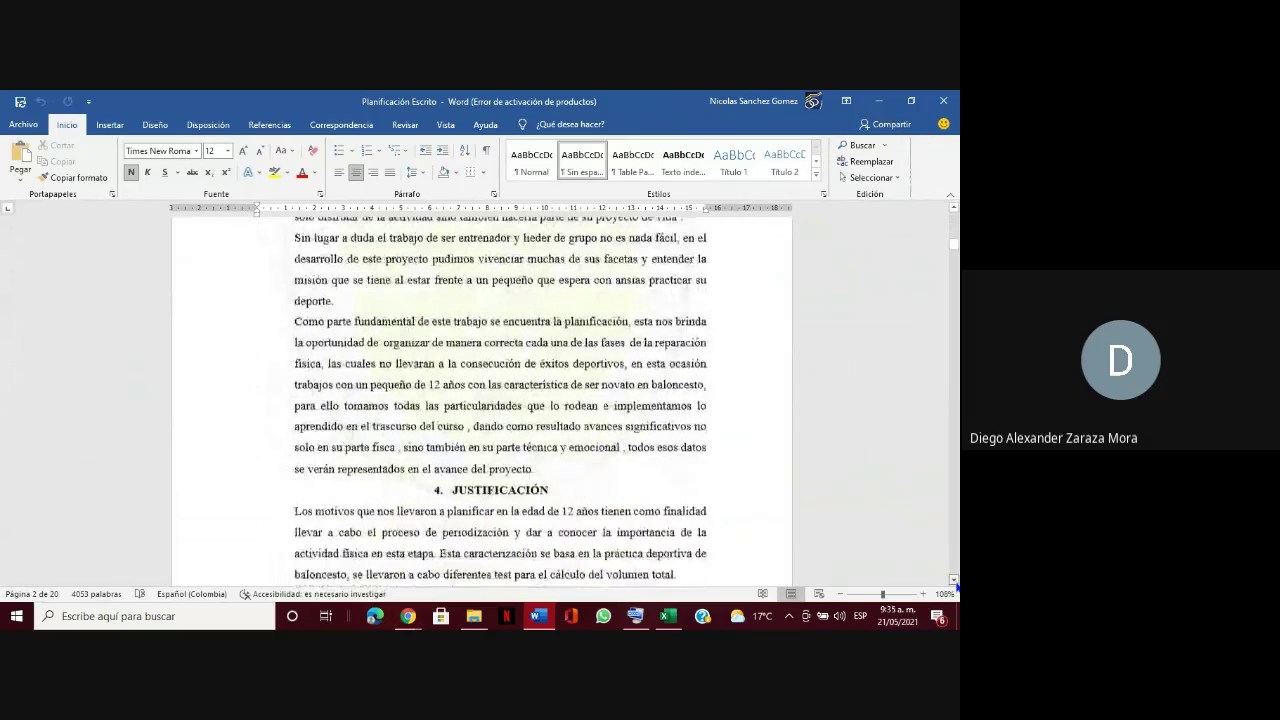
{"action": "scroll", "coordinate": [957, 590], "scroll_direction": "down", "scroll_amount": 2}
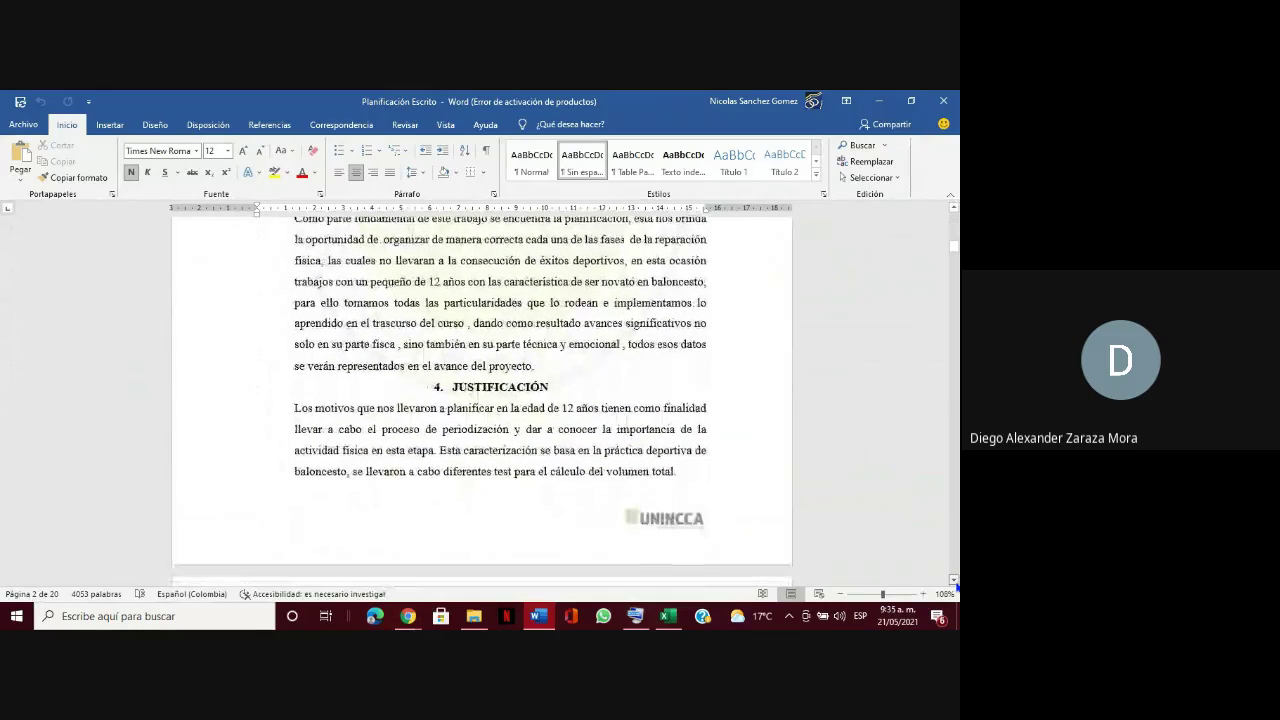
{"action": "scroll", "coordinate": [957, 590], "scroll_direction": "down", "scroll_amount": 7}
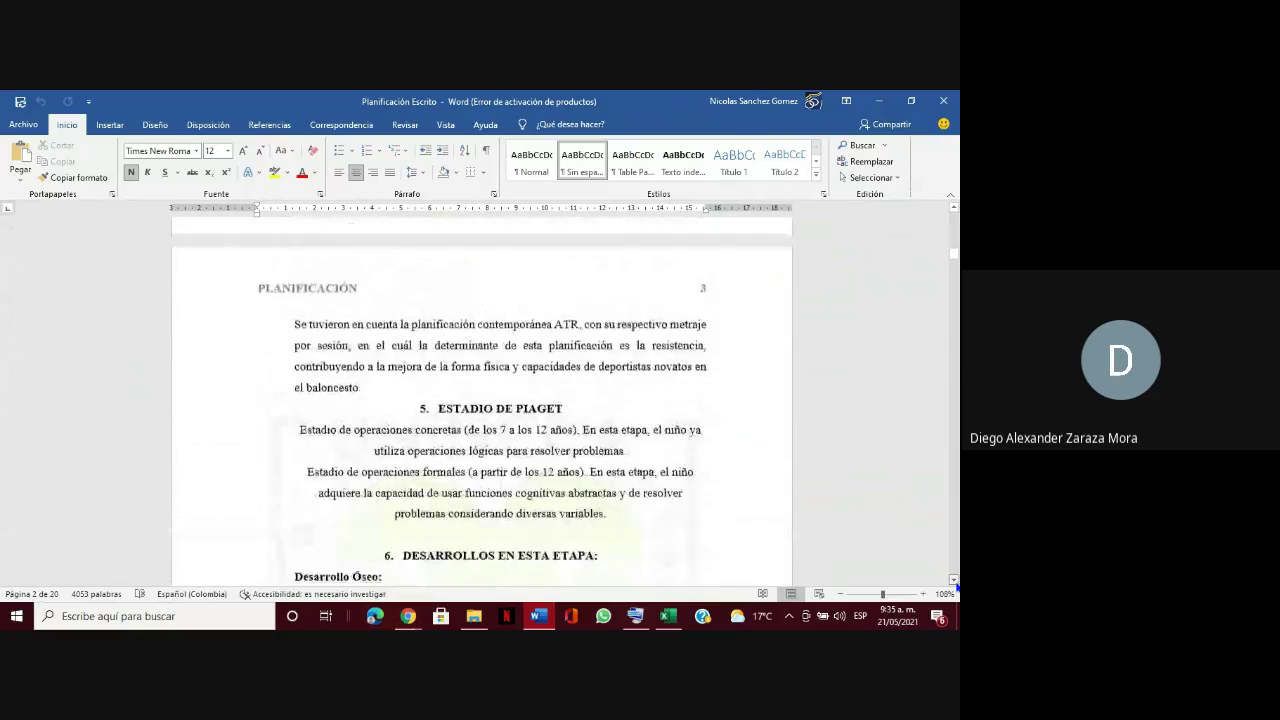
- Review section 6, Desarrollos en esta etapa, from bone development through emotional and social changes to reasoning and learning
{"action": "scroll", "coordinate": [957, 590], "scroll_direction": "down", "scroll_amount": 4}
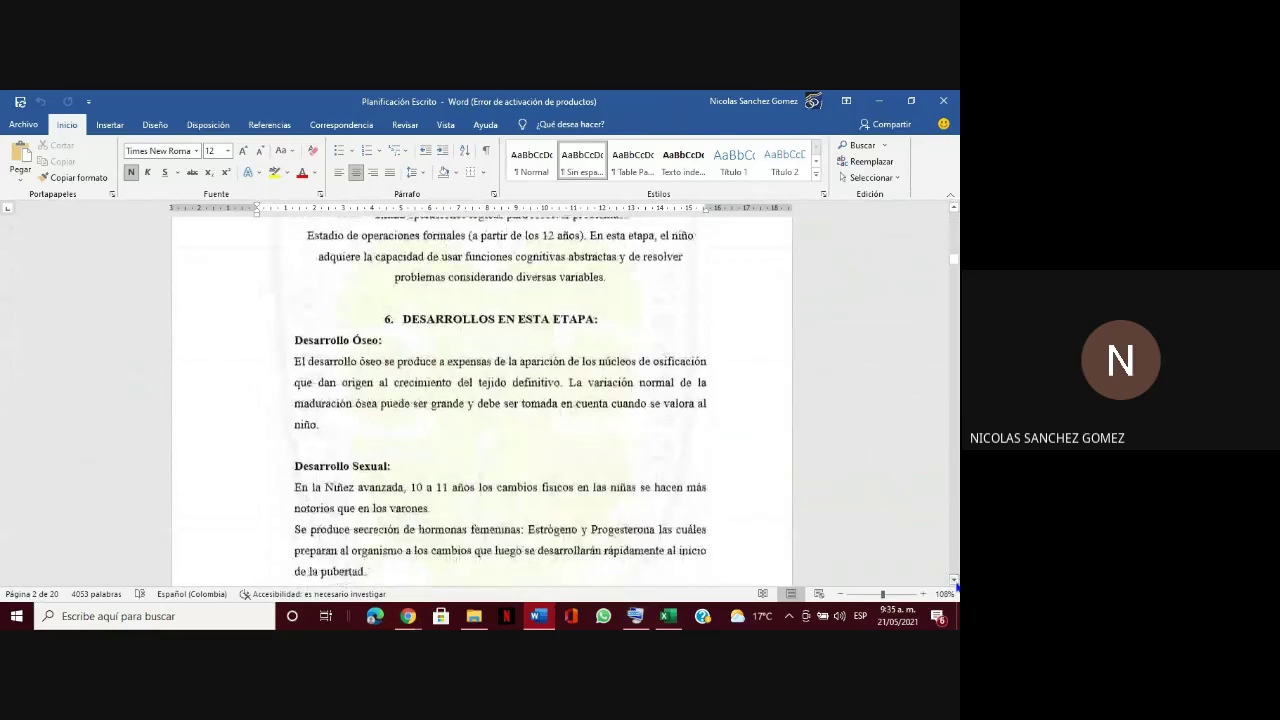
{"action": "scroll", "coordinate": [957, 590], "scroll_direction": "down", "scroll_amount": 3}
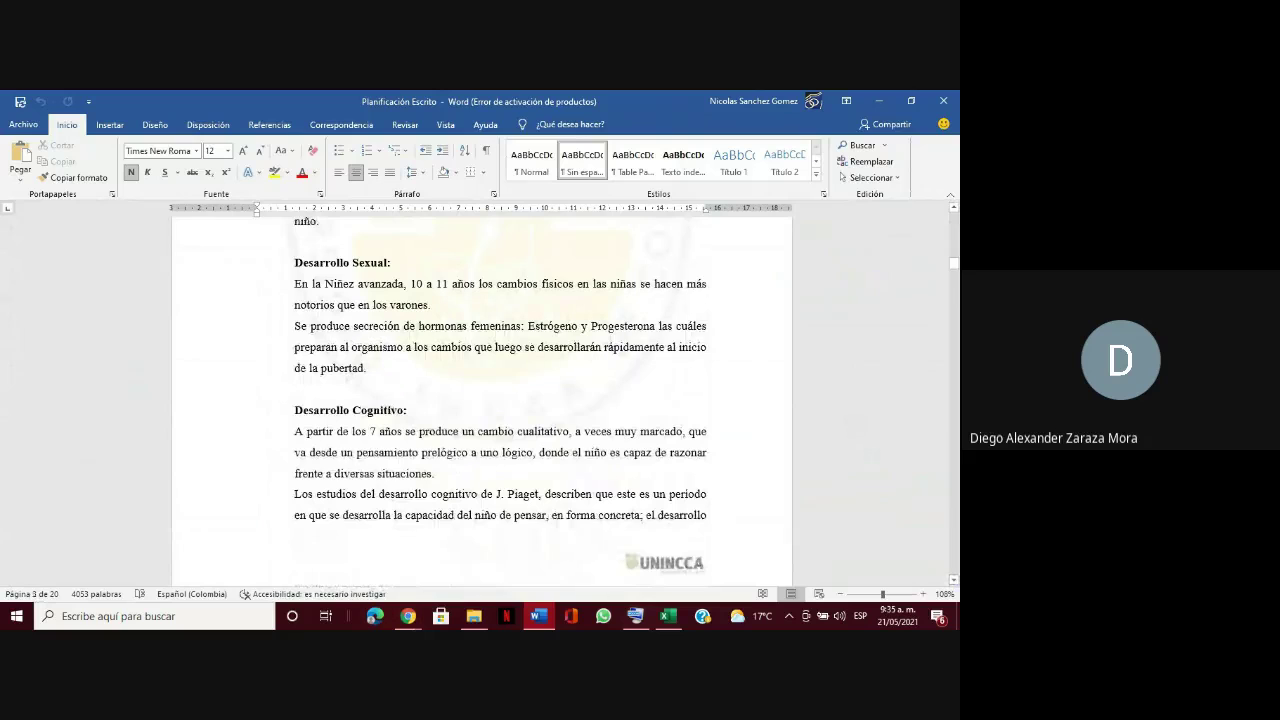
{"action": "left_click", "coordinate": [952, 211]}
{"action": "scroll", "coordinate": [952, 211], "scroll_direction": "up", "scroll_amount": 3}
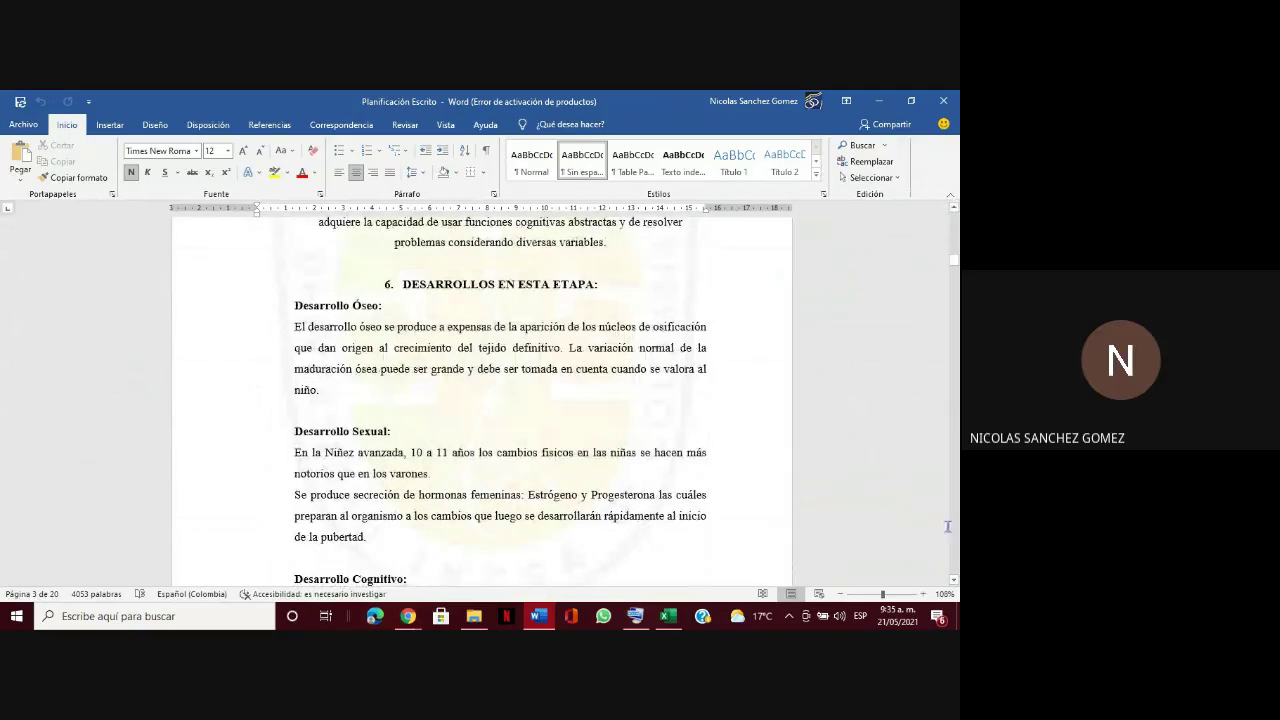
{"action": "left_click", "coordinate": [954, 580]}
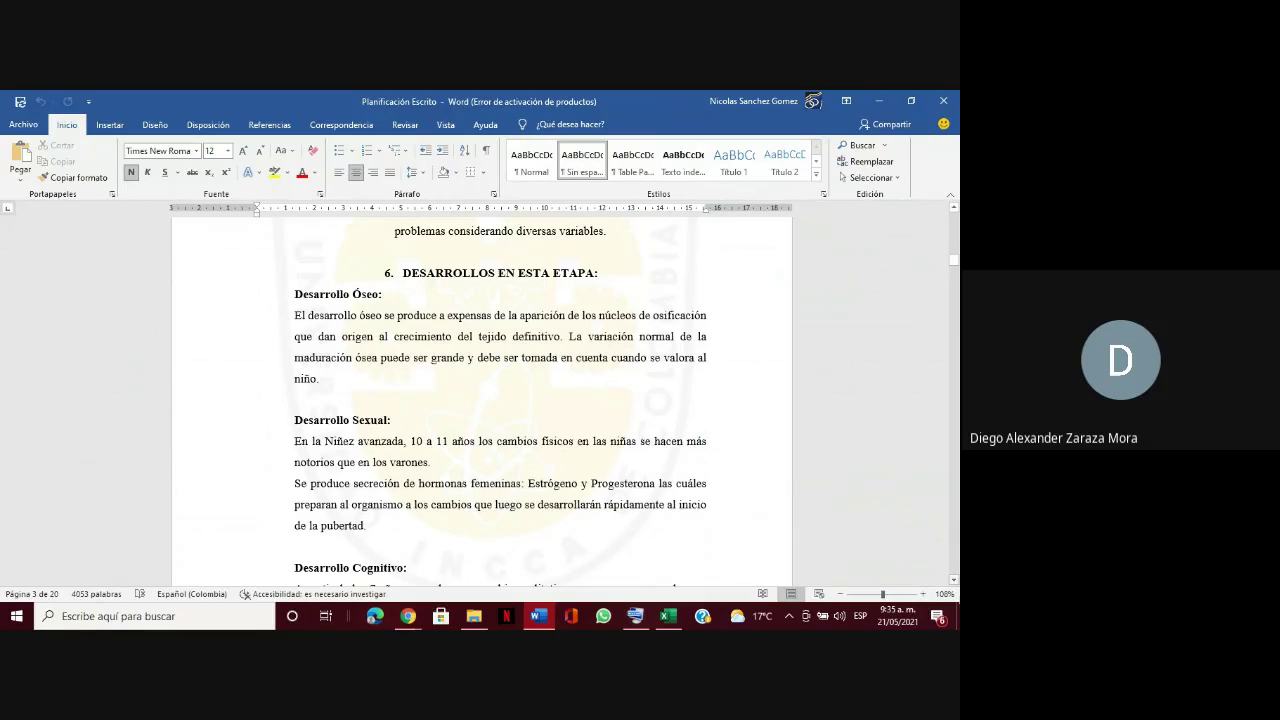
{"action": "left_click", "coordinate": [955, 583]}
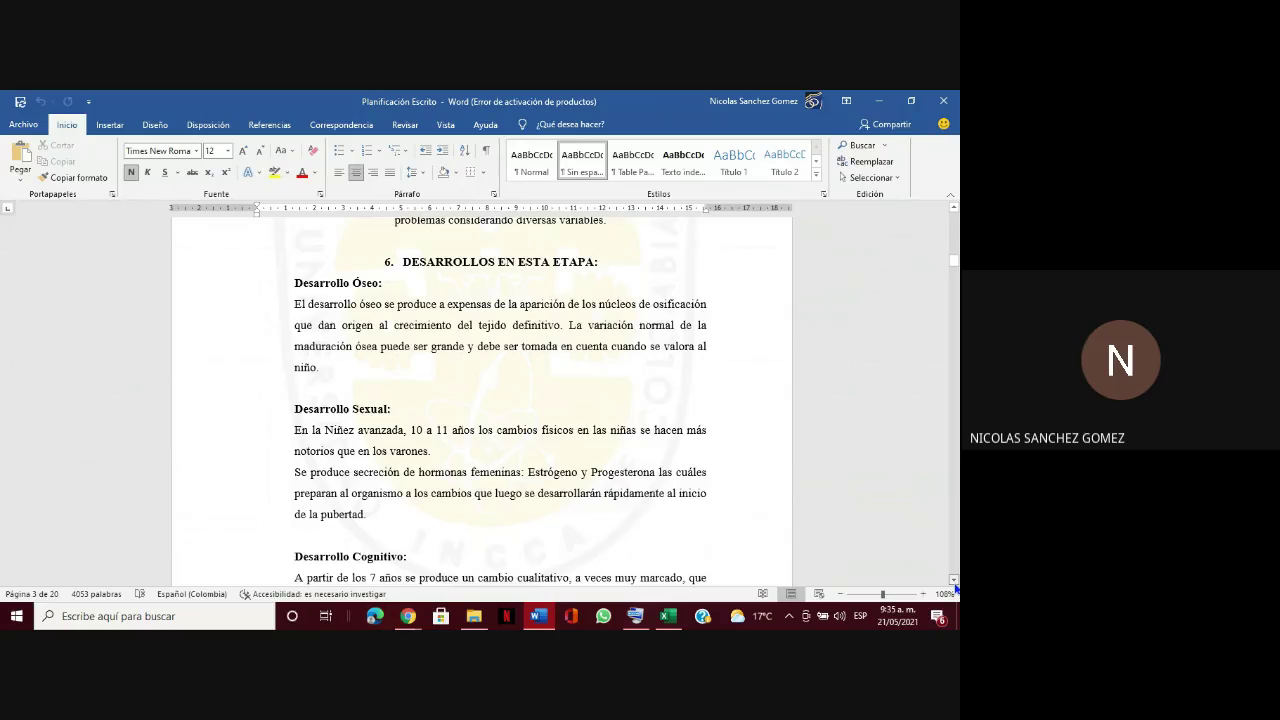
{"action": "scroll", "coordinate": [955, 588], "scroll_direction": "down", "scroll_amount": 5}
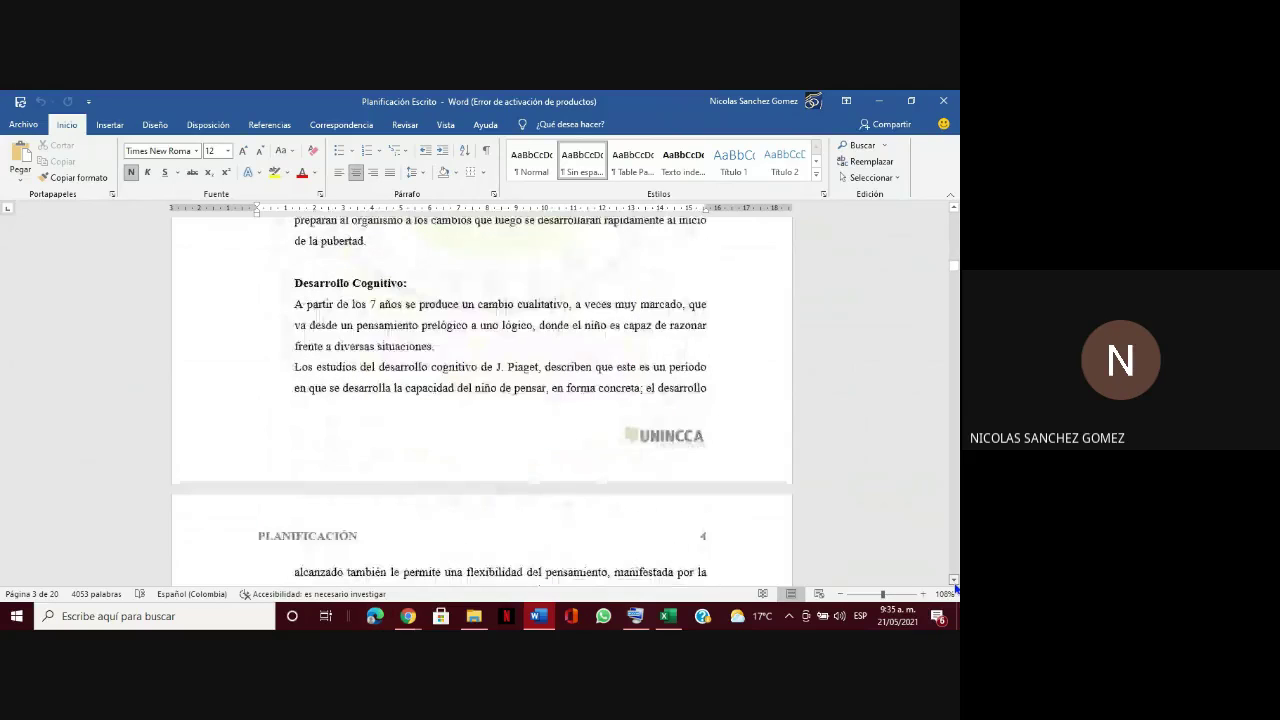
{"action": "scroll", "coordinate": [955, 588], "scroll_direction": "down", "scroll_amount": 5}
{"action": "scroll", "coordinate": [955, 588], "scroll_direction": "down", "scroll_amount": 6}
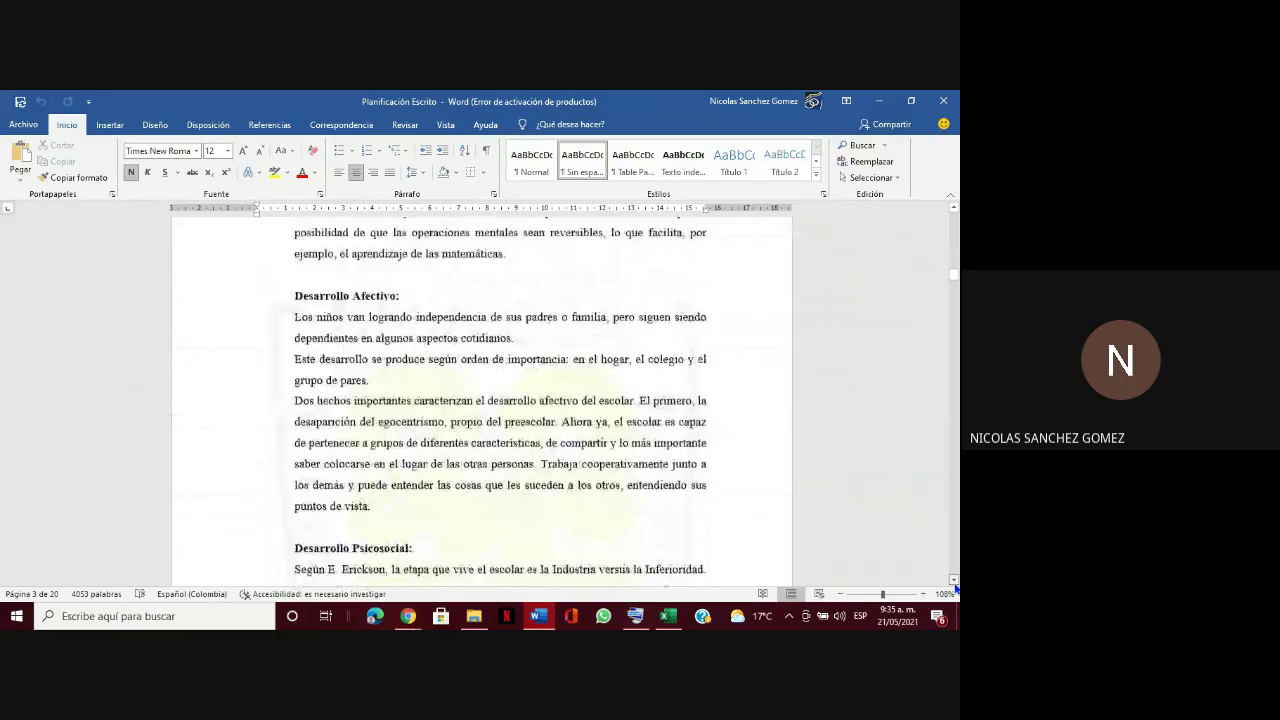
{"action": "scroll", "coordinate": [955, 588], "scroll_direction": "down", "scroll_amount": 10}
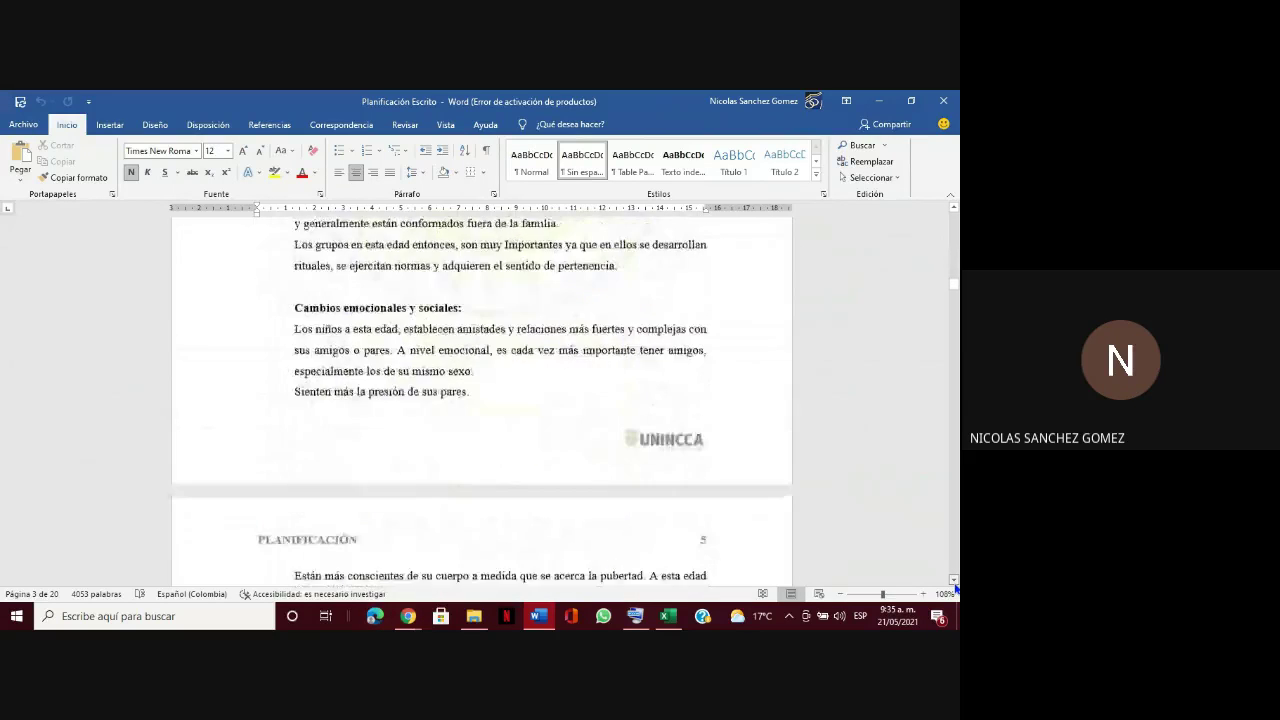
{"action": "scroll", "coordinate": [955, 588], "scroll_direction": "down", "scroll_amount": 5}
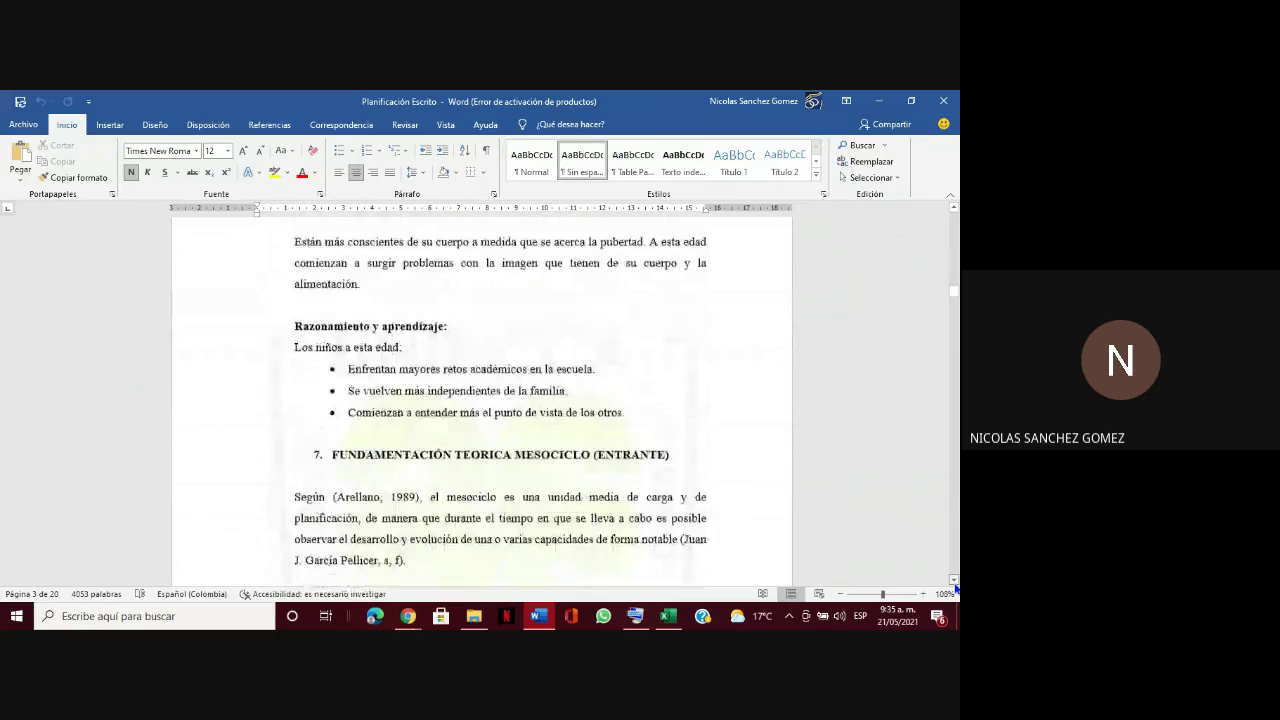
- Review section 7 on the mesocycle and microcycles, and the dribbling rules in section 8, Fundamentos Básicos
{"action": "scroll", "coordinate": [955, 588], "scroll_direction": "down", "scroll_amount": 2}
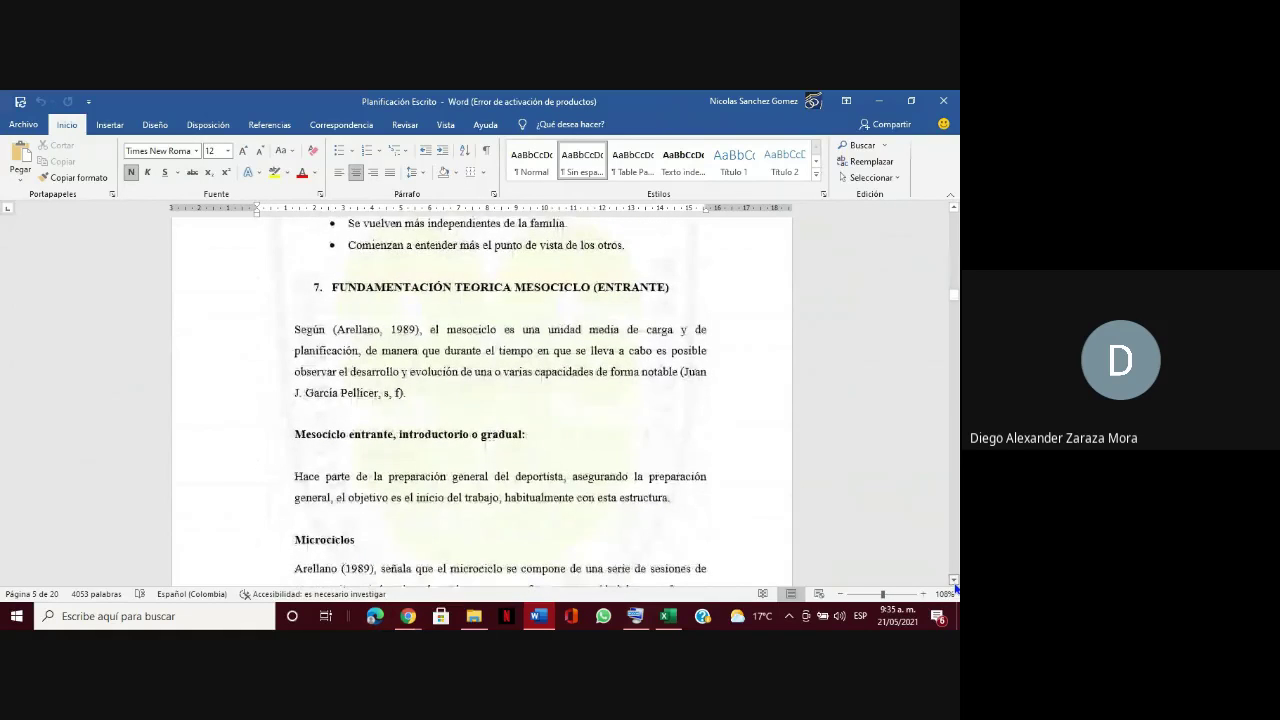
{"action": "scroll", "coordinate": [955, 588], "scroll_direction": "down", "scroll_amount": 1}
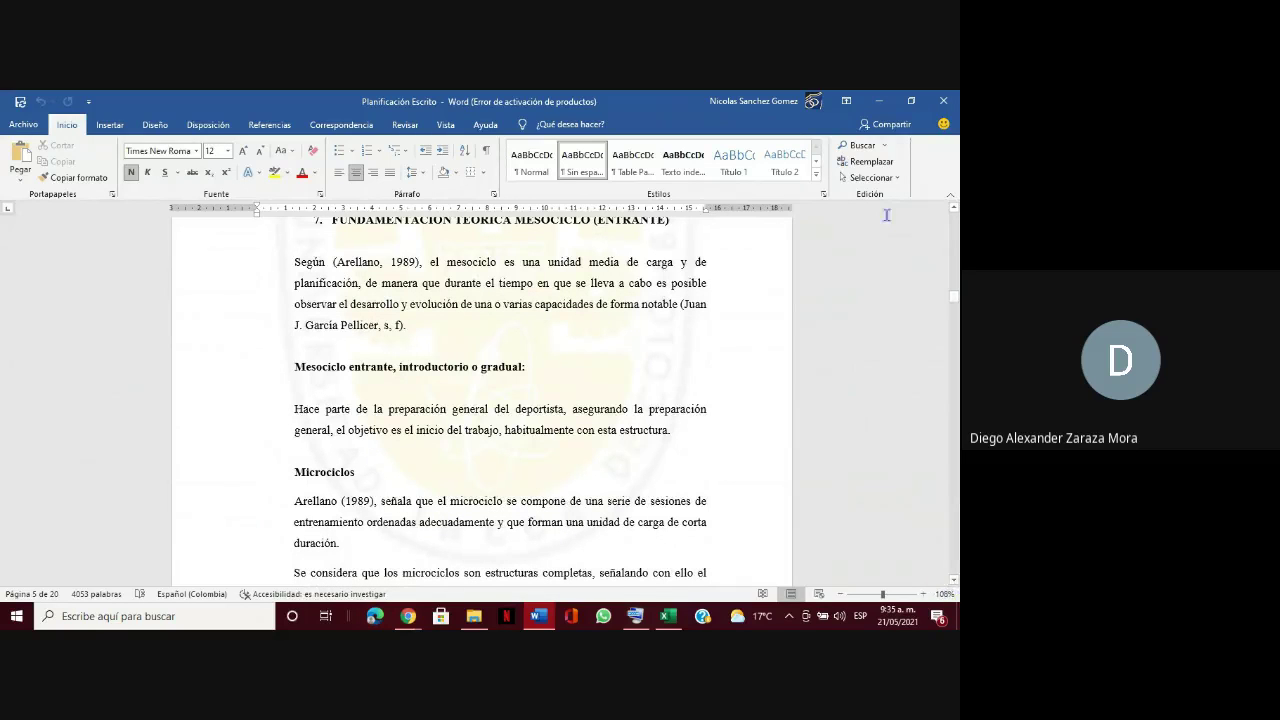
{"action": "left_click", "coordinate": [954, 207]}
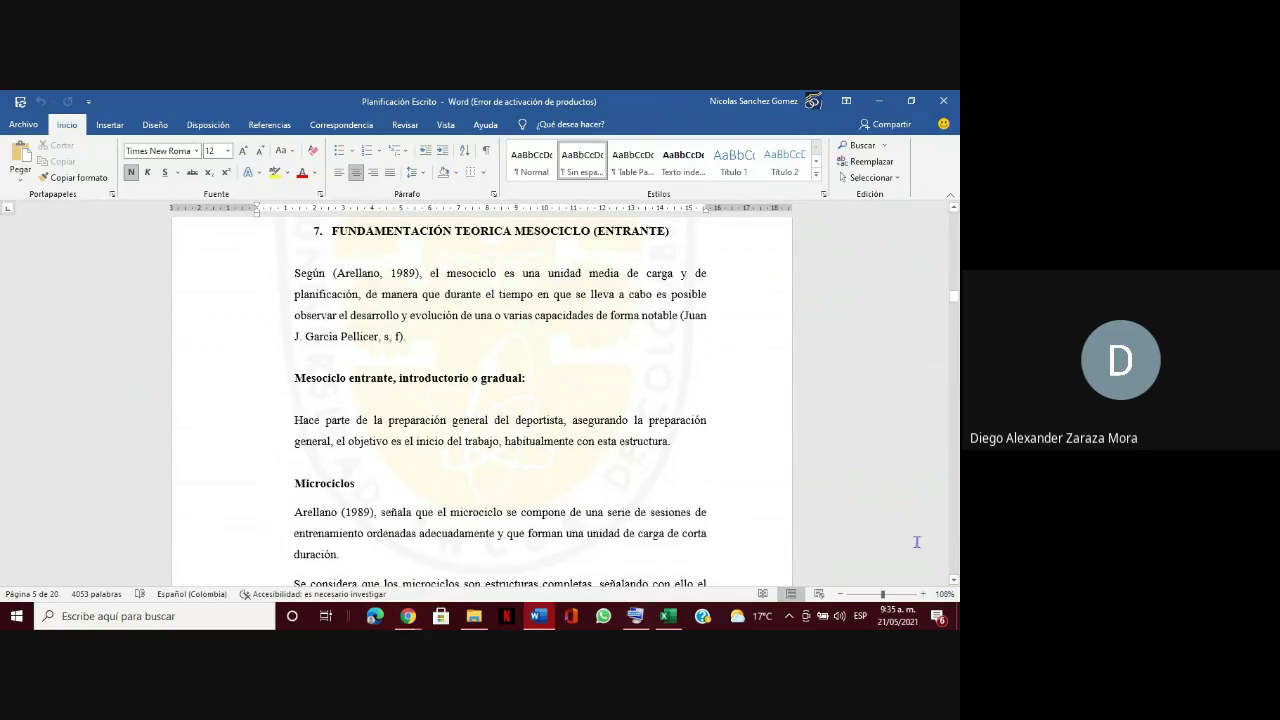
{"action": "left_click", "coordinate": [955, 584]}
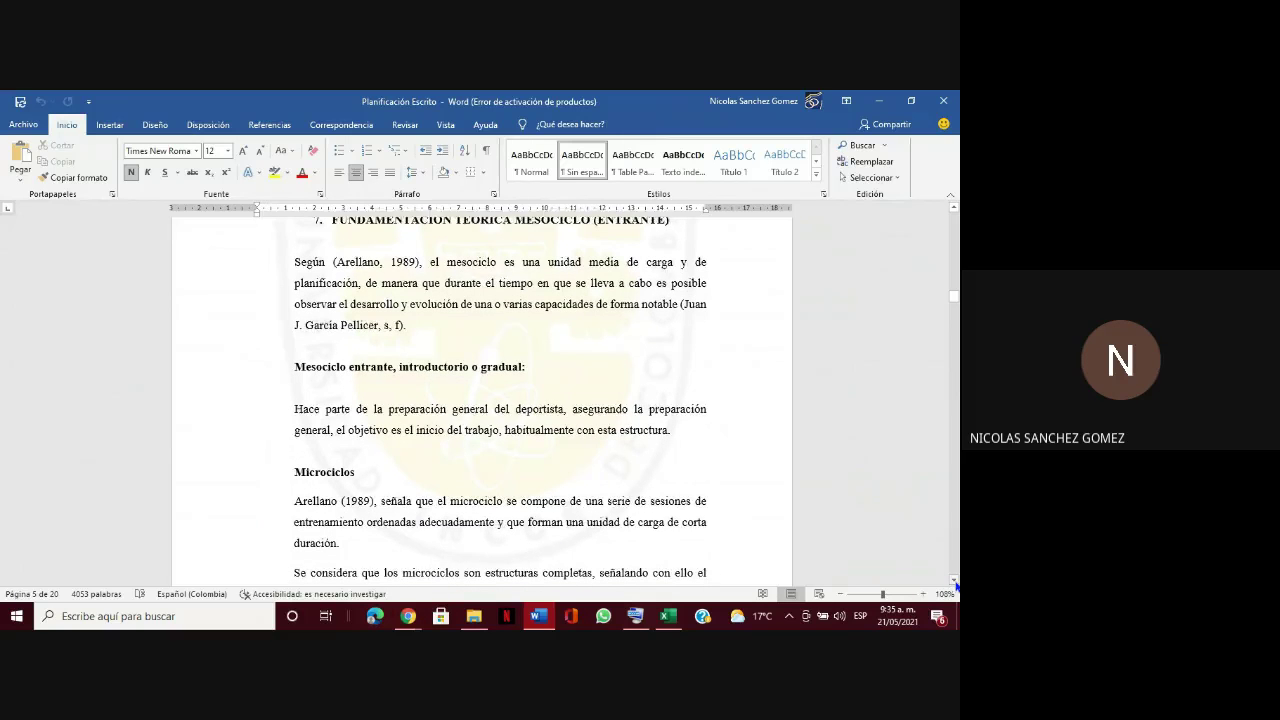
{"action": "scroll", "coordinate": [955, 586], "scroll_direction": "down", "scroll_amount": 3}
{"action": "scroll", "coordinate": [955, 586], "scroll_direction": "down", "scroll_amount": 1}
{"action": "scroll", "coordinate": [955, 586], "scroll_direction": "down", "scroll_amount": 3}
{"action": "scroll", "coordinate": [955, 586], "scroll_direction": "down", "scroll_amount": 5}
{"action": "scroll", "coordinate": [955, 586], "scroll_direction": "down", "scroll_amount": 5}
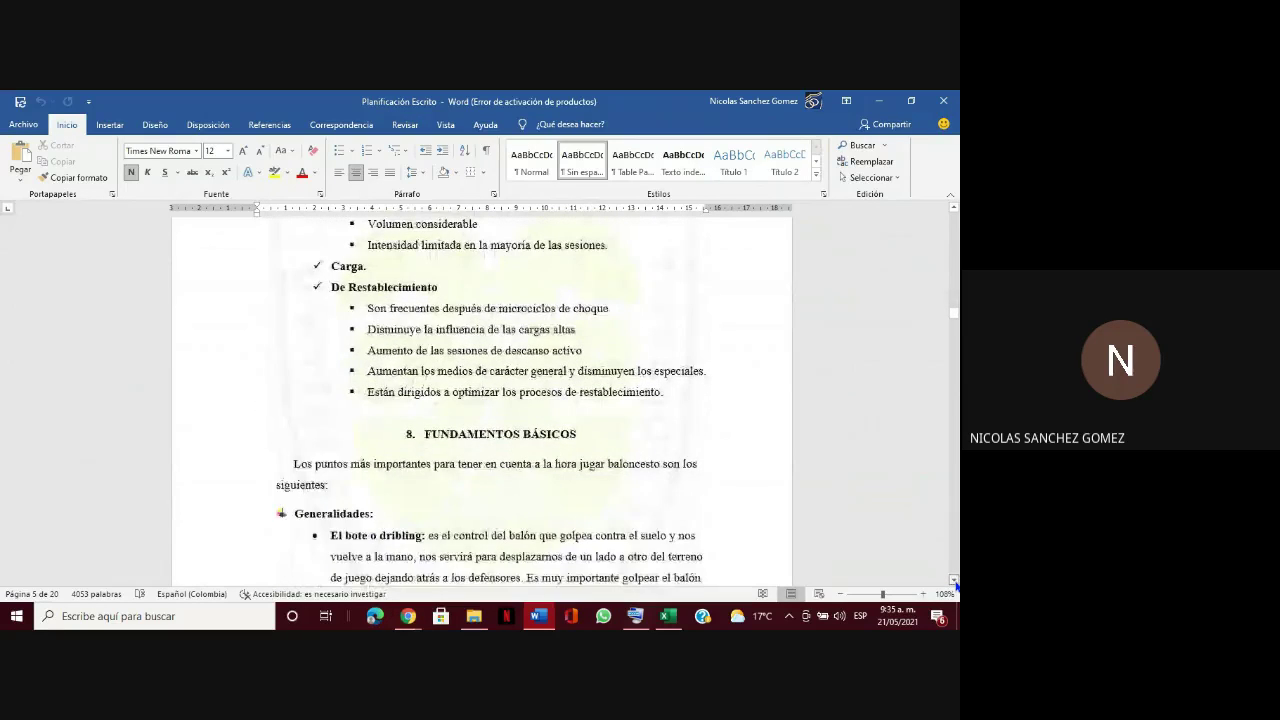
{"action": "scroll", "coordinate": [955, 586], "scroll_direction": "down", "scroll_amount": 3}
{"action": "scroll", "coordinate": [955, 586], "scroll_direction": "down", "scroll_amount": 6}
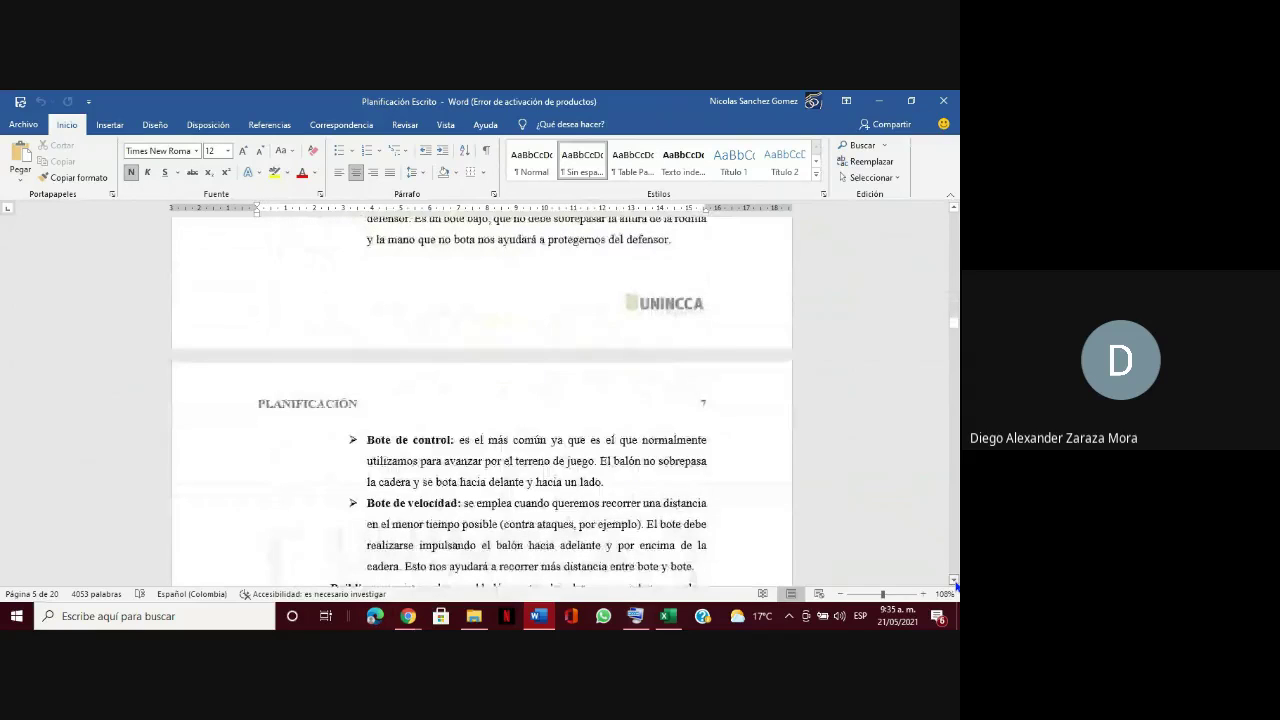
{"action": "scroll", "coordinate": [955, 586], "scroll_direction": "down", "scroll_amount": 4}
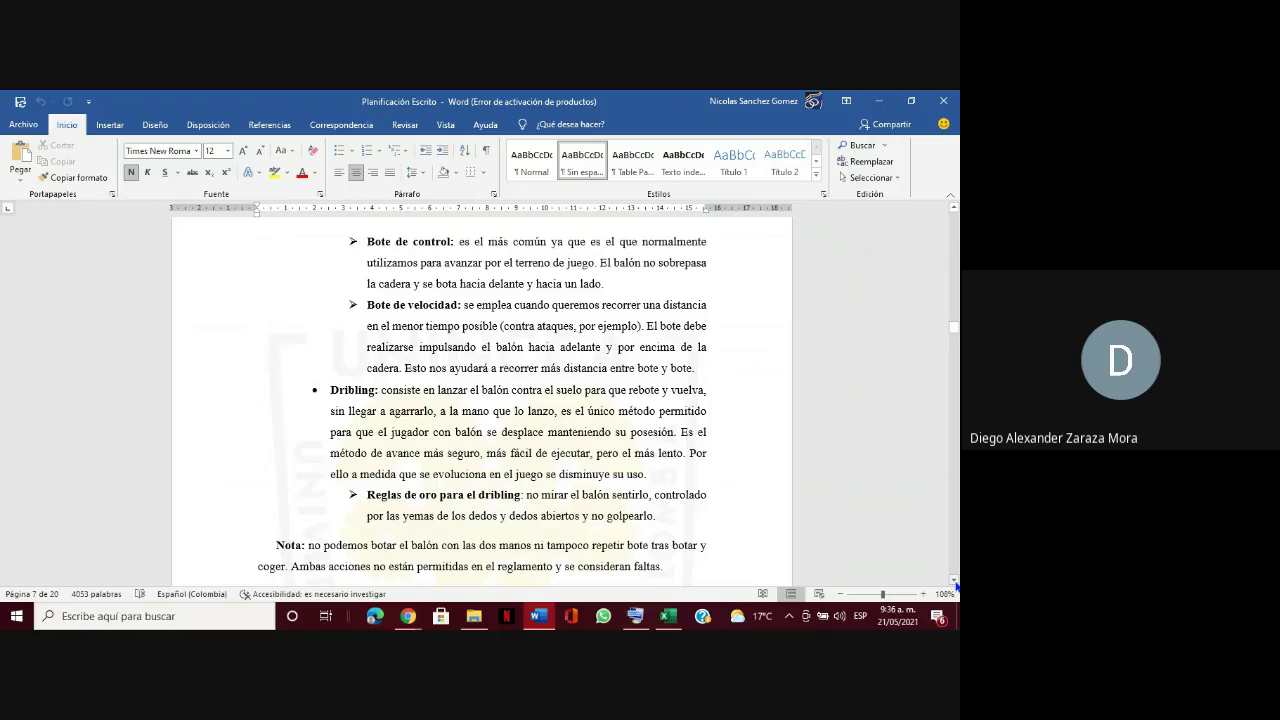
- Switch to the UNINCCA course site in Chrome and view the course's Semana 13 and Semana 12 sections
{"action": "left_click", "coordinate": [407, 617]}
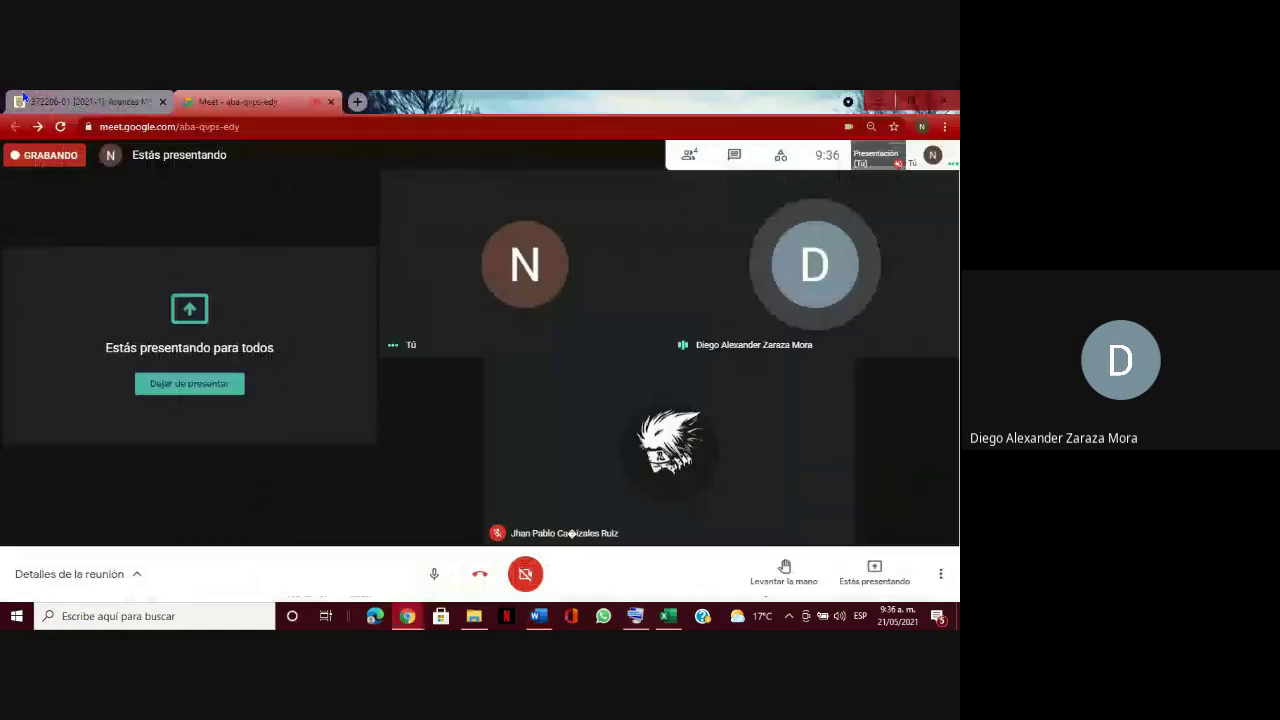
{"action": "left_click", "coordinate": [24, 100]}
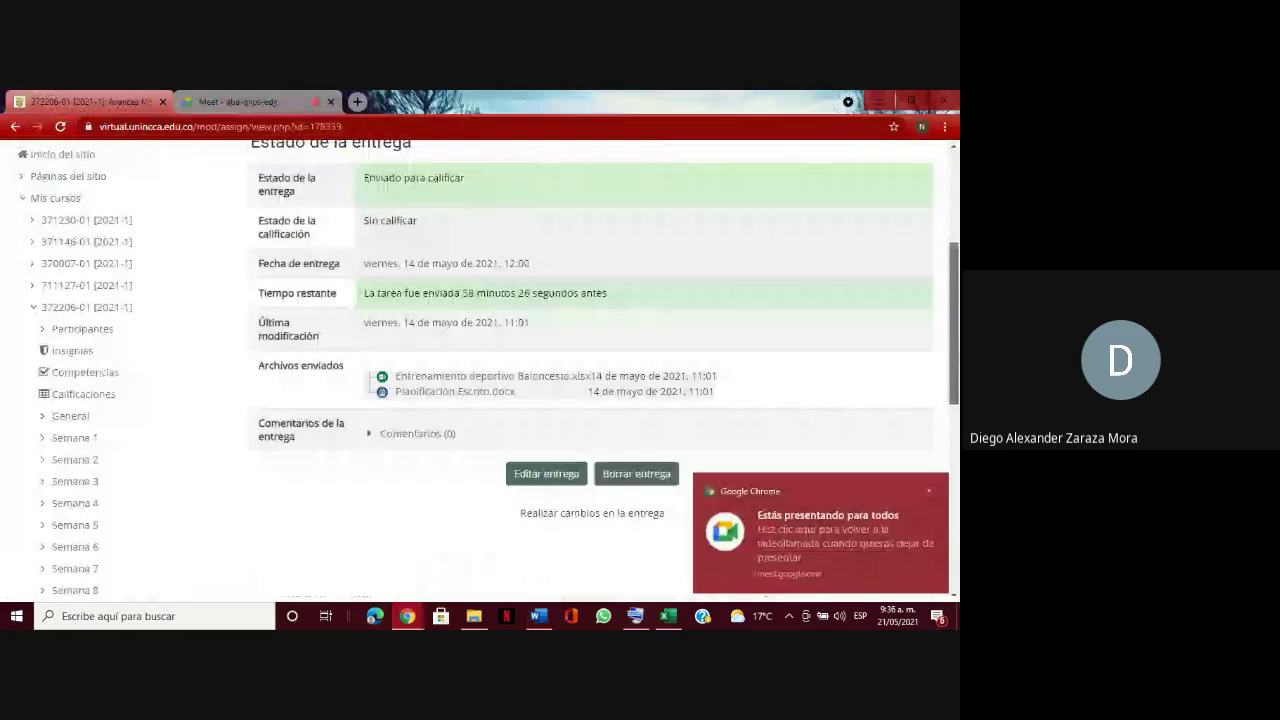
{"action": "scroll", "coordinate": [396, 293], "scroll_direction": "up", "scroll_amount": 4}
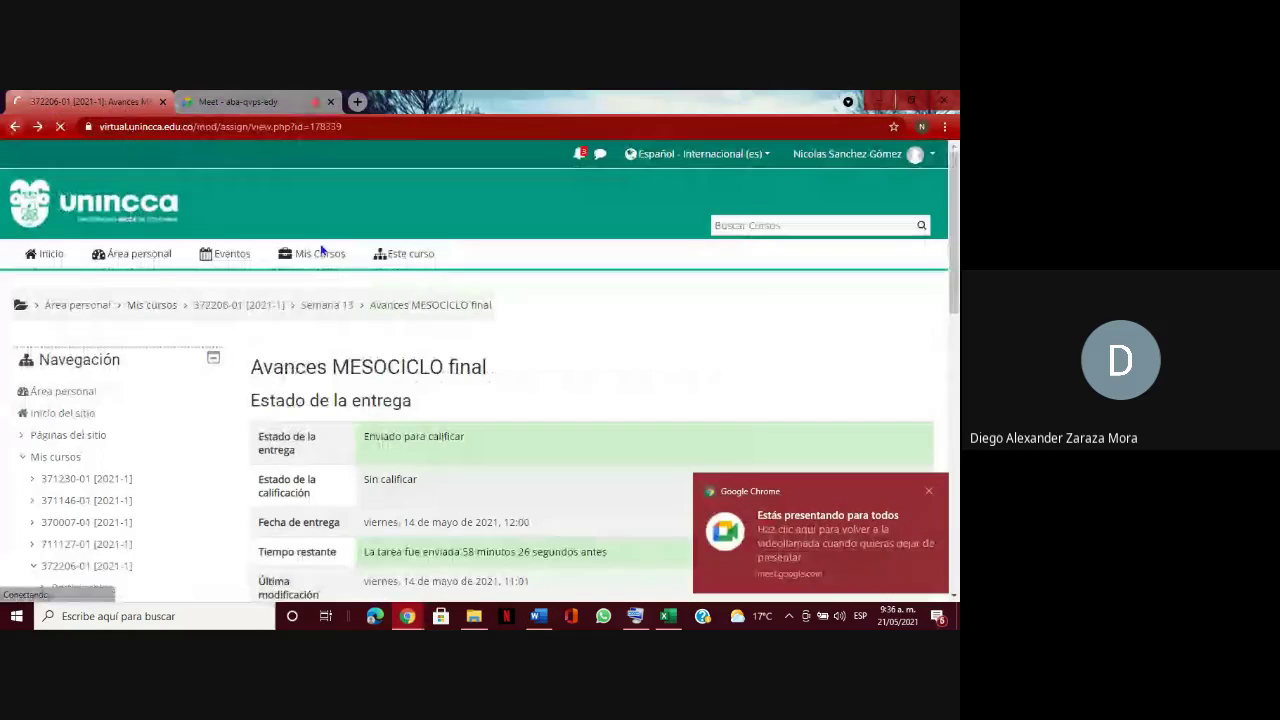
{"action": "left_click", "coordinate": [327, 304]}
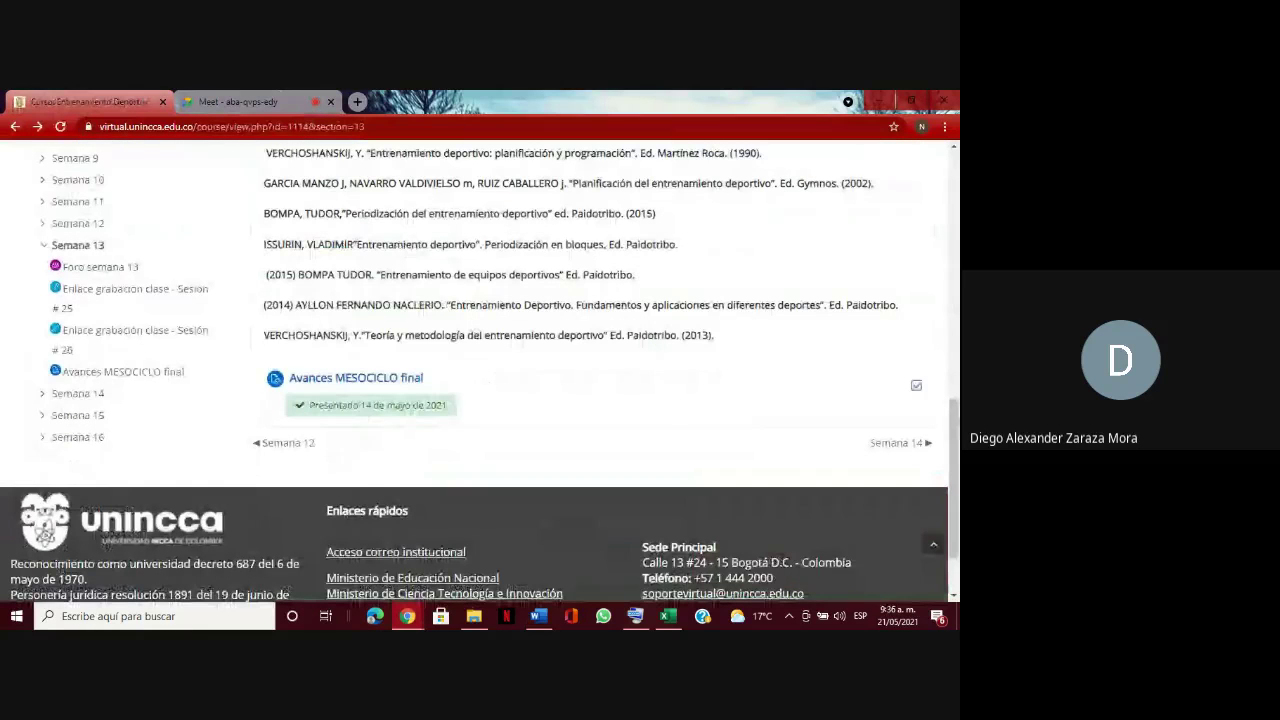
{"action": "left_click", "coordinate": [933, 544]}
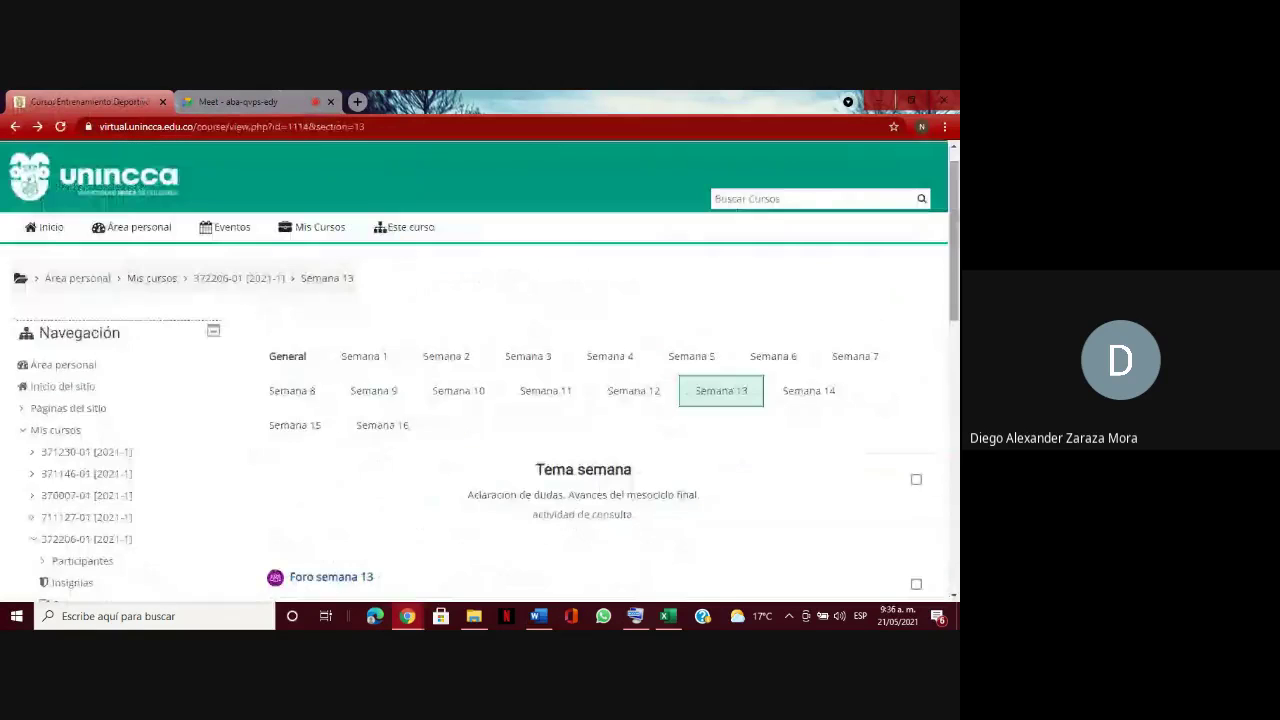
{"action": "left_click", "coordinate": [631, 391]}
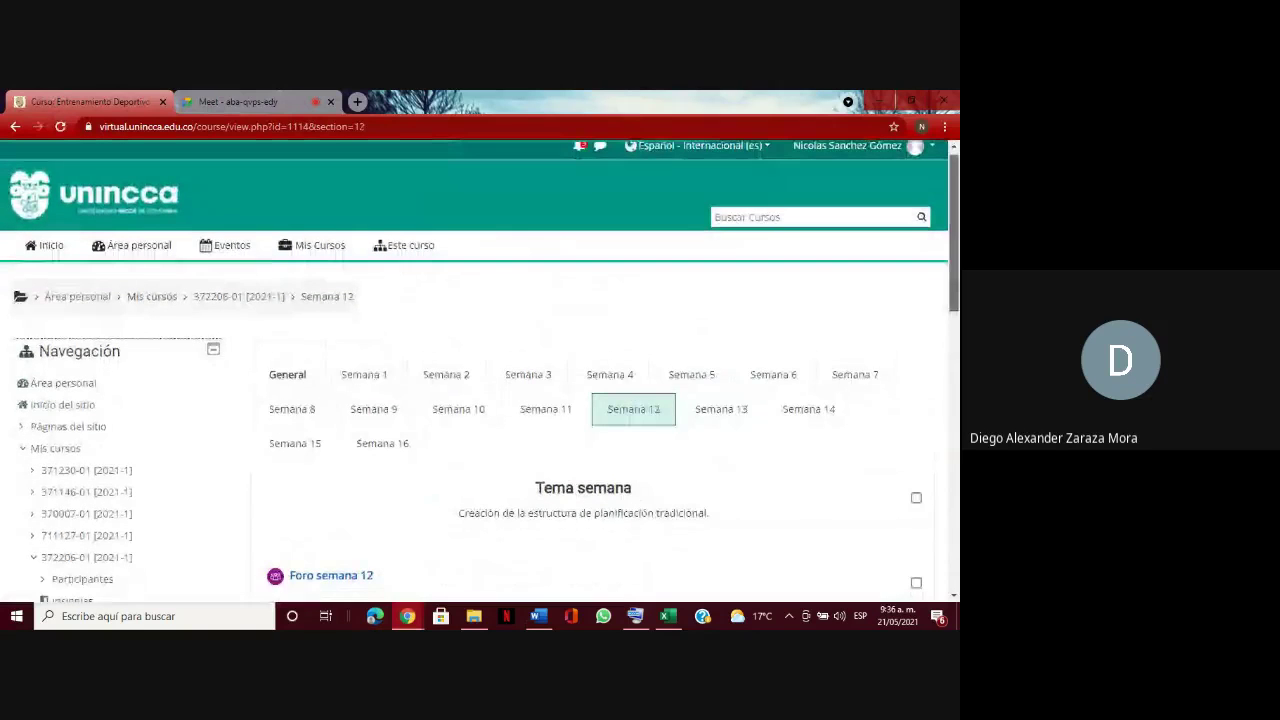
- Review the Semana 12 complementary material listing the required parts of the final mesocycle assignment
{"action": "scroll", "coordinate": [600, 400], "scroll_direction": "down", "scroll_amount": 3}
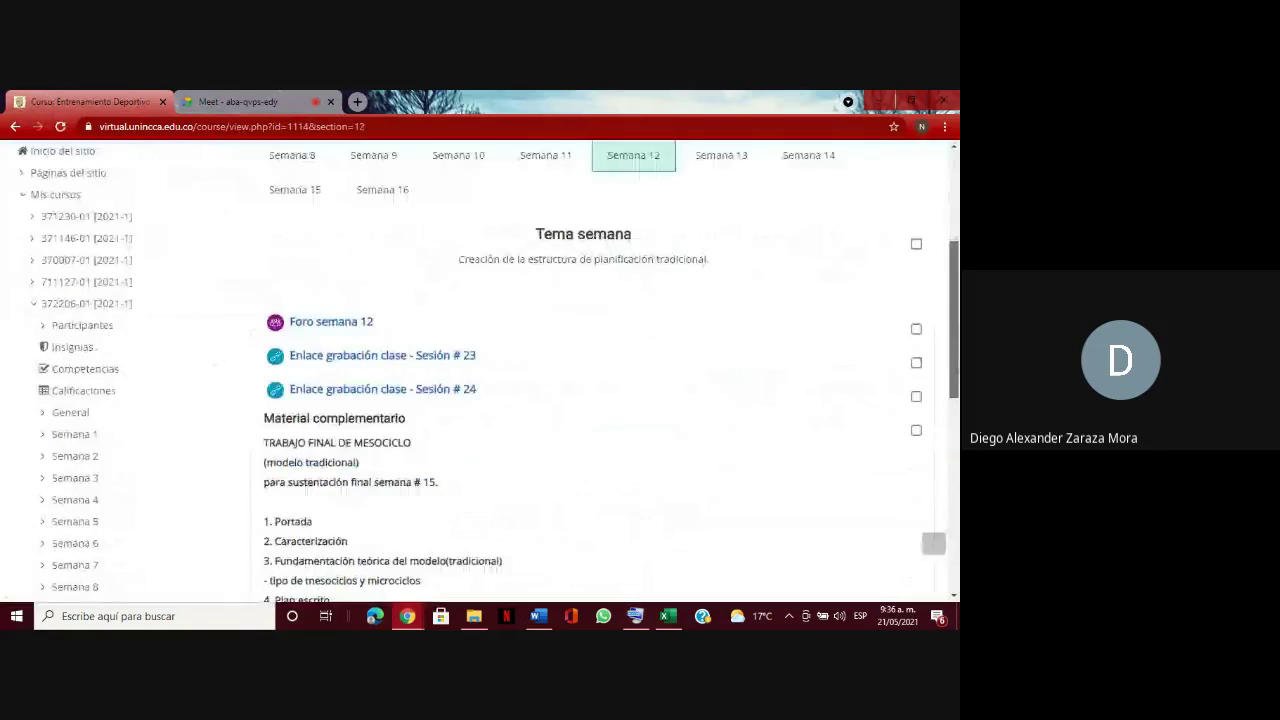
{"action": "scroll", "coordinate": [600, 400], "scroll_direction": "down", "scroll_amount": 2}
{"action": "scroll", "coordinate": [600, 400], "scroll_direction": "down", "scroll_amount": 1}
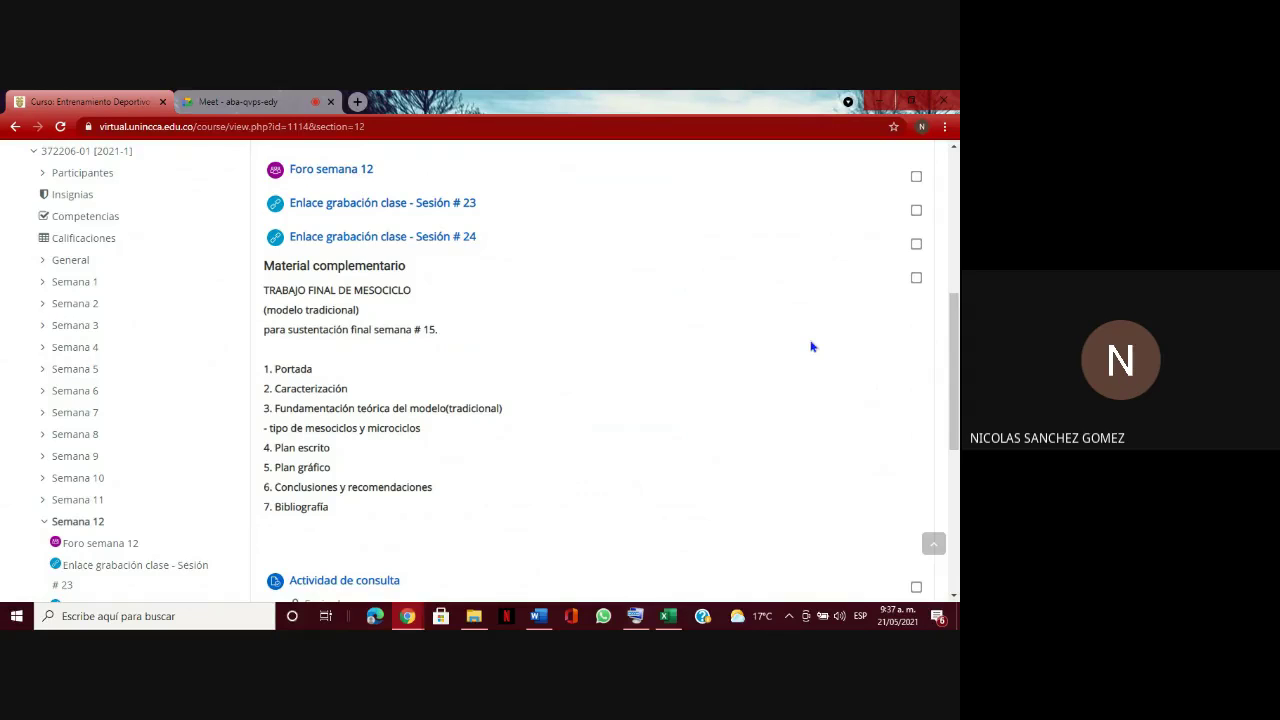
- Switch to the Planificación Escrito document in Word and review section 8 from the pass types through attack, defence and match duration to playing positions
{"action": "mouse_move", "coordinate": [547, 617]}
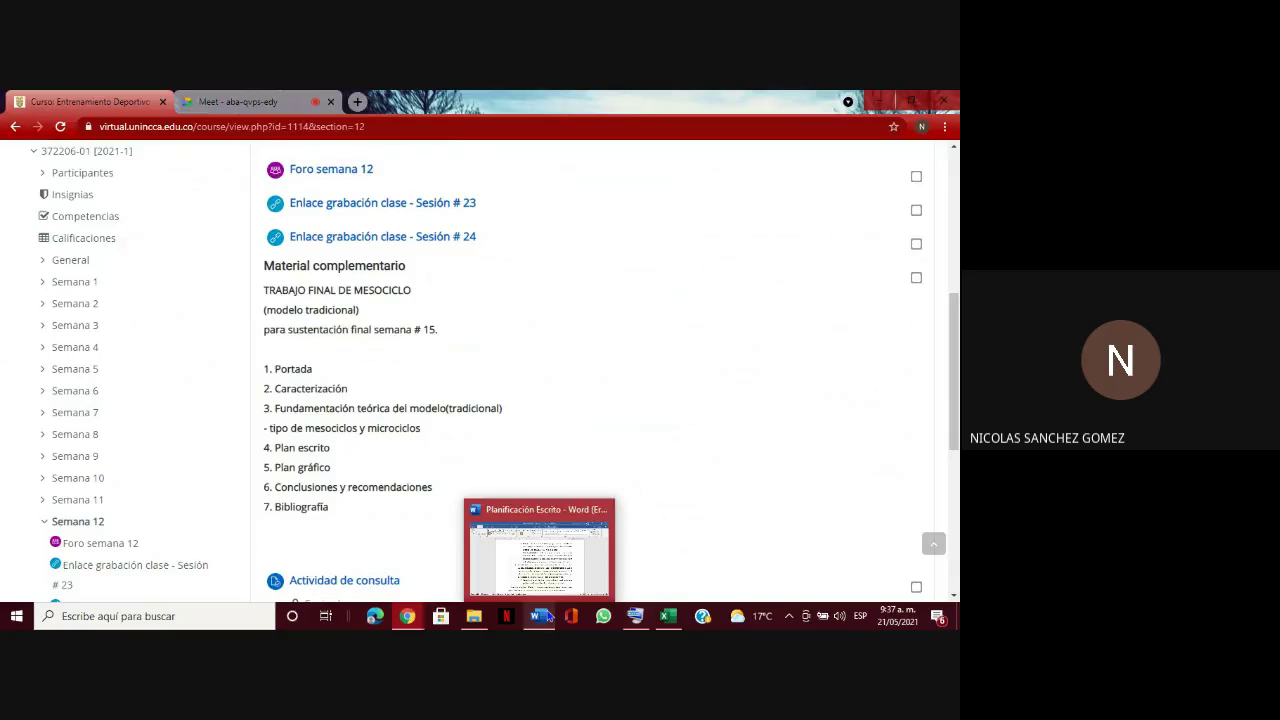
{"action": "left_click", "coordinate": [547, 617]}
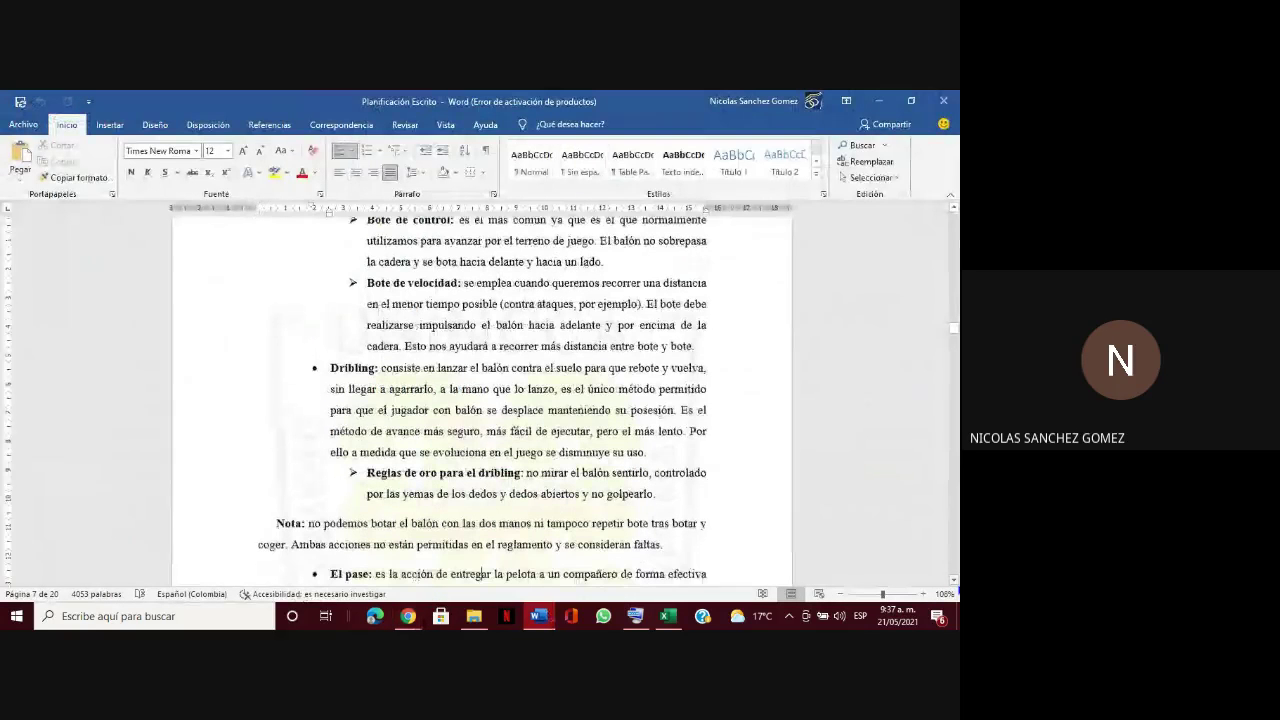
{"action": "scroll", "coordinate": [484, 574], "scroll_direction": "down", "scroll_amount": 4}
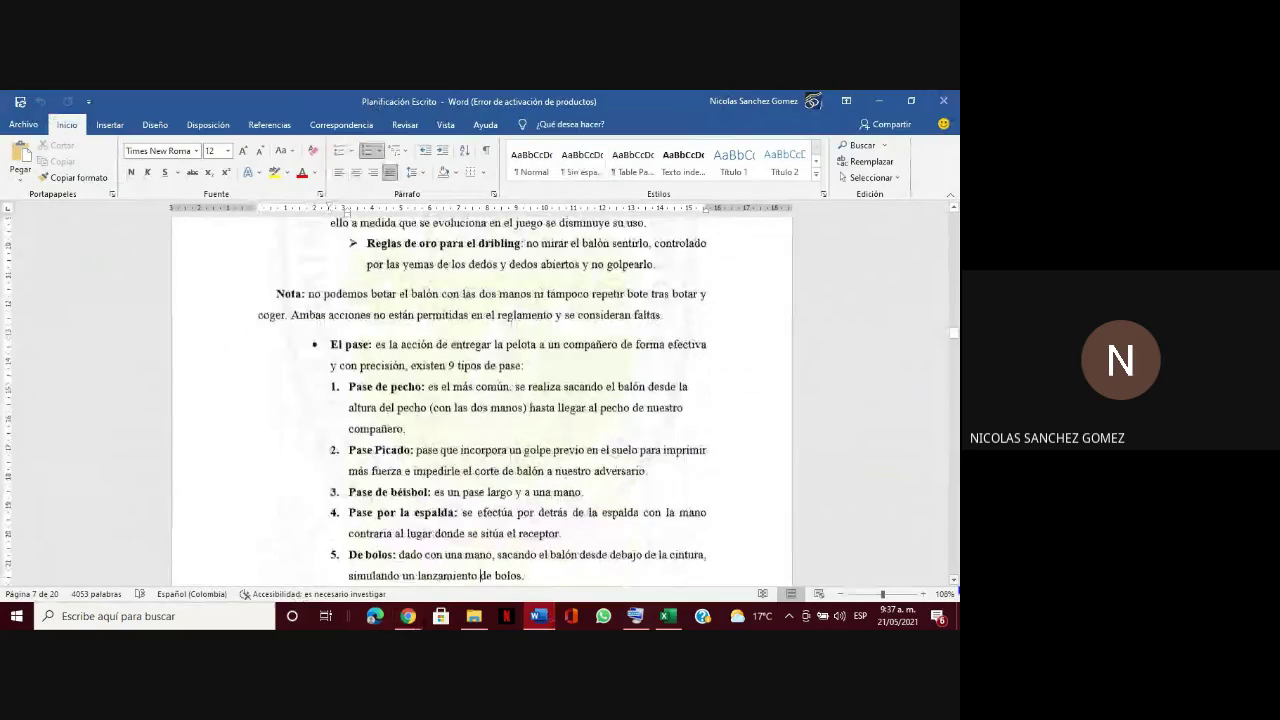
{"action": "scroll", "coordinate": [480, 575], "scroll_direction": "down", "scroll_amount": 6}
{"action": "scroll", "coordinate": [954, 583], "scroll_direction": "down", "scroll_amount": 2}
{"action": "scroll", "coordinate": [954, 583], "scroll_direction": "down", "scroll_amount": 4}
{"action": "scroll", "coordinate": [954, 583], "scroll_direction": "down", "scroll_amount": 7}
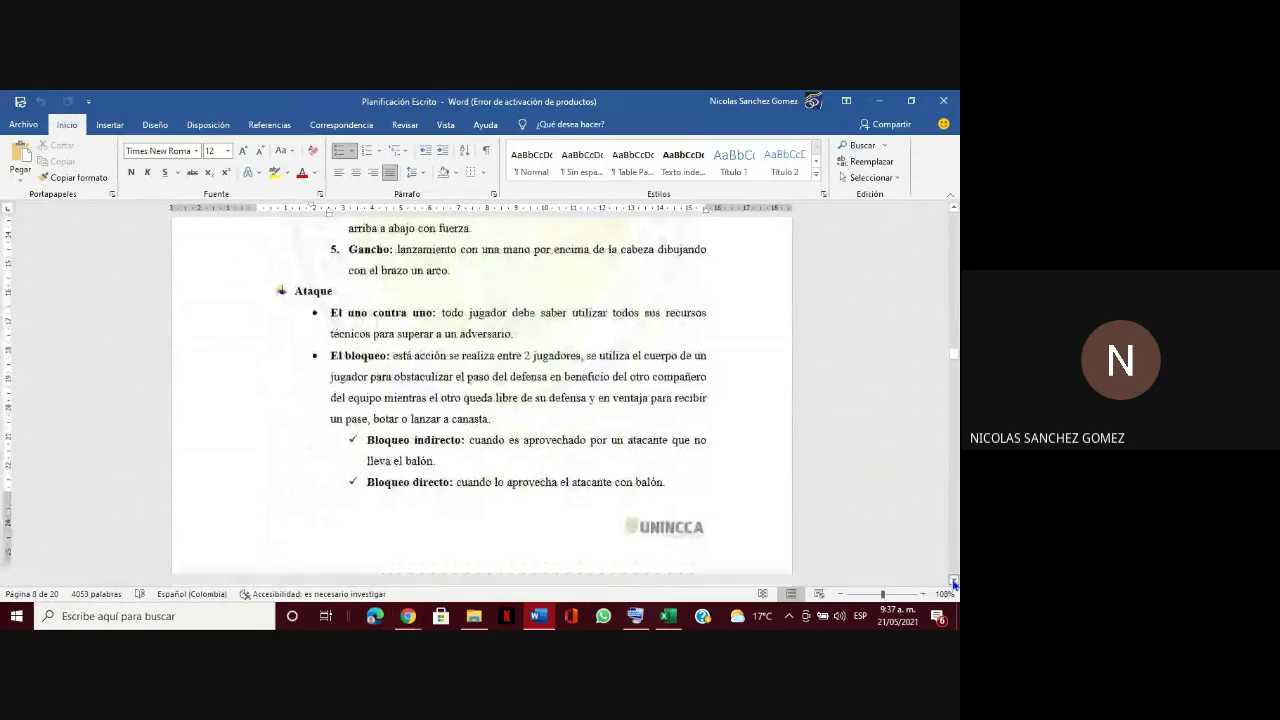
{"action": "scroll", "coordinate": [954, 583], "scroll_direction": "down", "scroll_amount": 7}
{"action": "scroll", "coordinate": [954, 583], "scroll_direction": "down", "scroll_amount": 6}
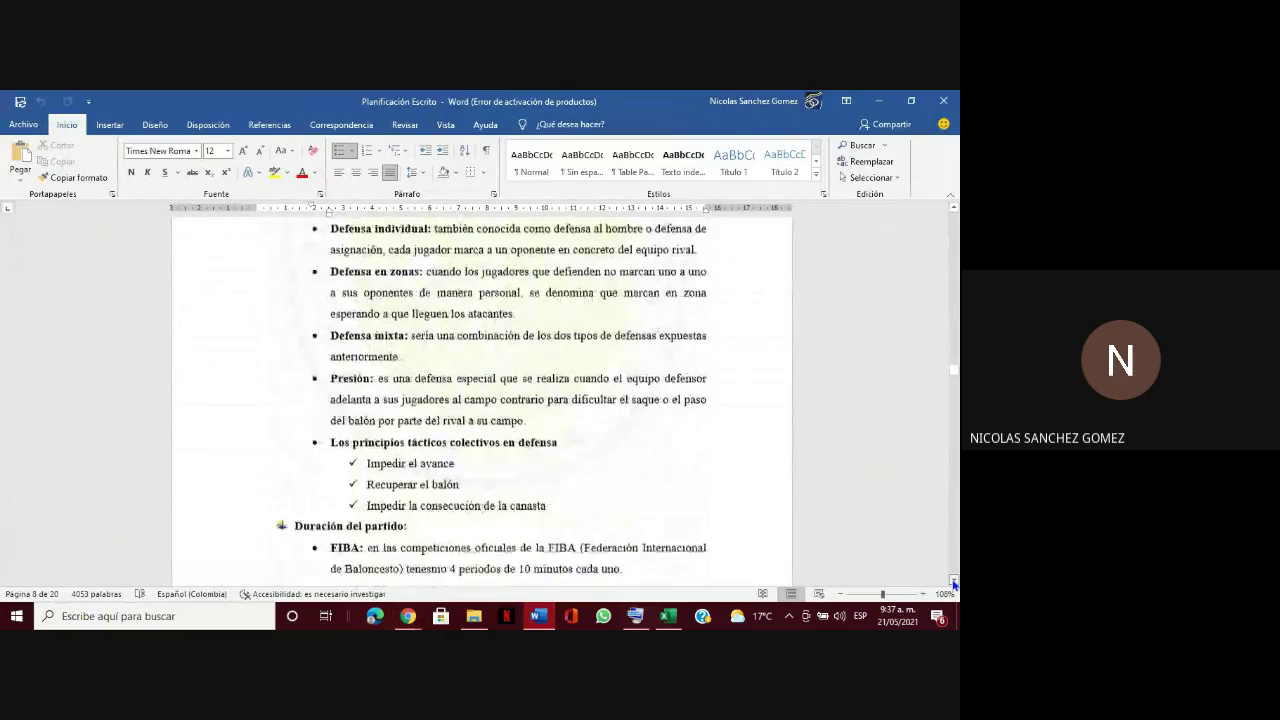
{"action": "scroll", "coordinate": [954, 583], "scroll_direction": "down", "scroll_amount": 3}
{"action": "scroll", "coordinate": [954, 583], "scroll_direction": "down", "scroll_amount": 7}
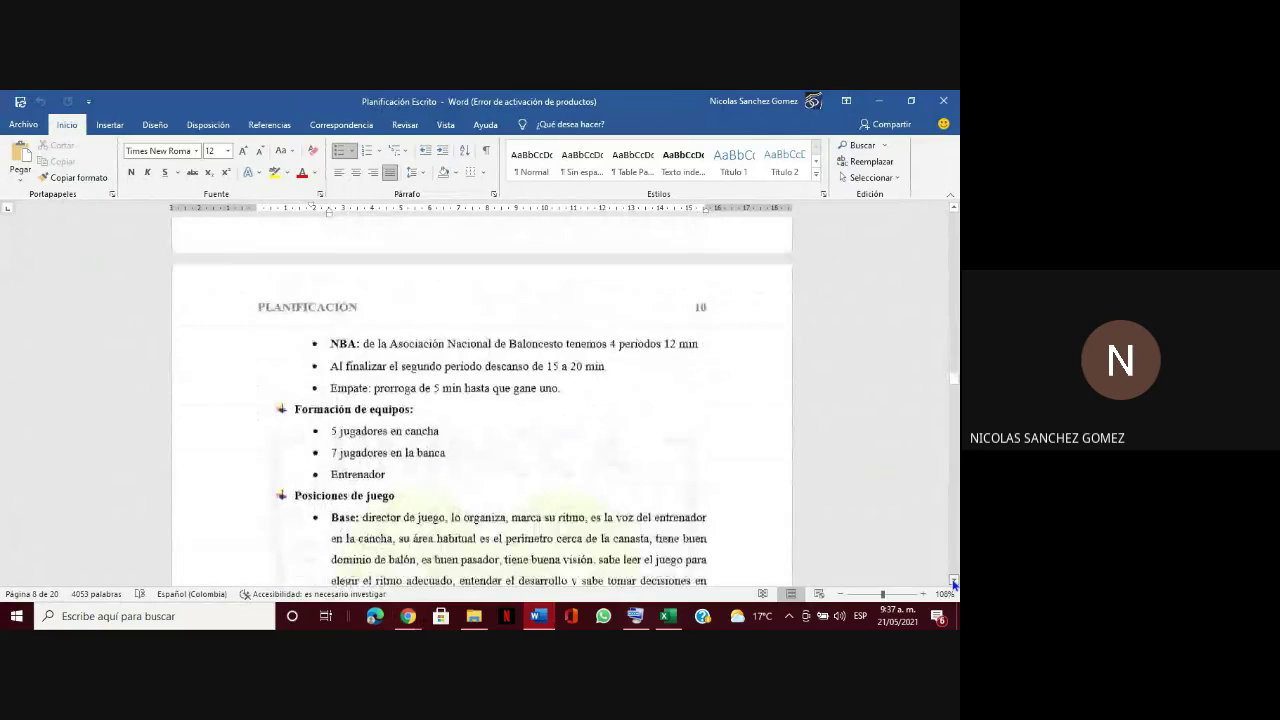
{"action": "scroll", "coordinate": [954, 583], "scroll_direction": "down", "scroll_amount": 4}
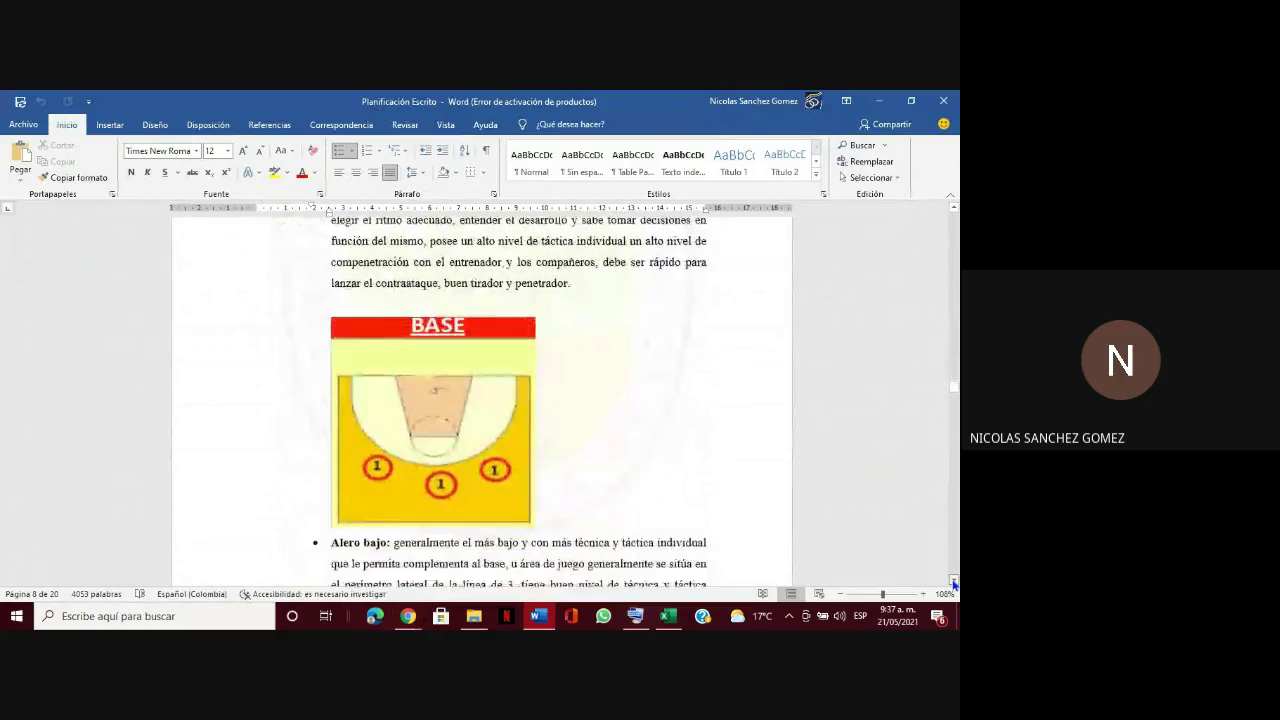
- Review the rest of the document from the Canasta measurements through the test's speed and distance table to section 11, Conclusión
{"action": "left_click_drag", "start_coordinate": [954, 394], "coordinate": [953, 425]}
{"action": "left_click_drag", "start_coordinate": [952, 432], "coordinate": [952, 445]}
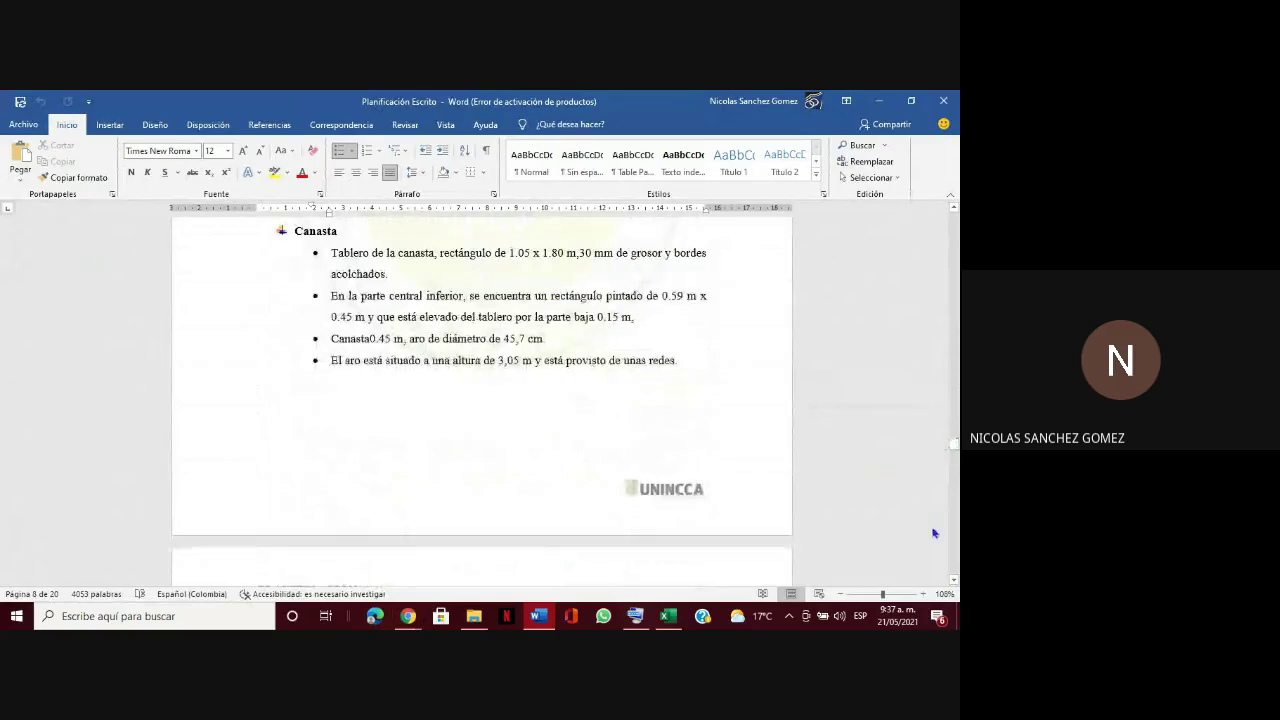
{"action": "left_click_drag", "start_coordinate": [953, 581], "coordinate": [951, 585]}
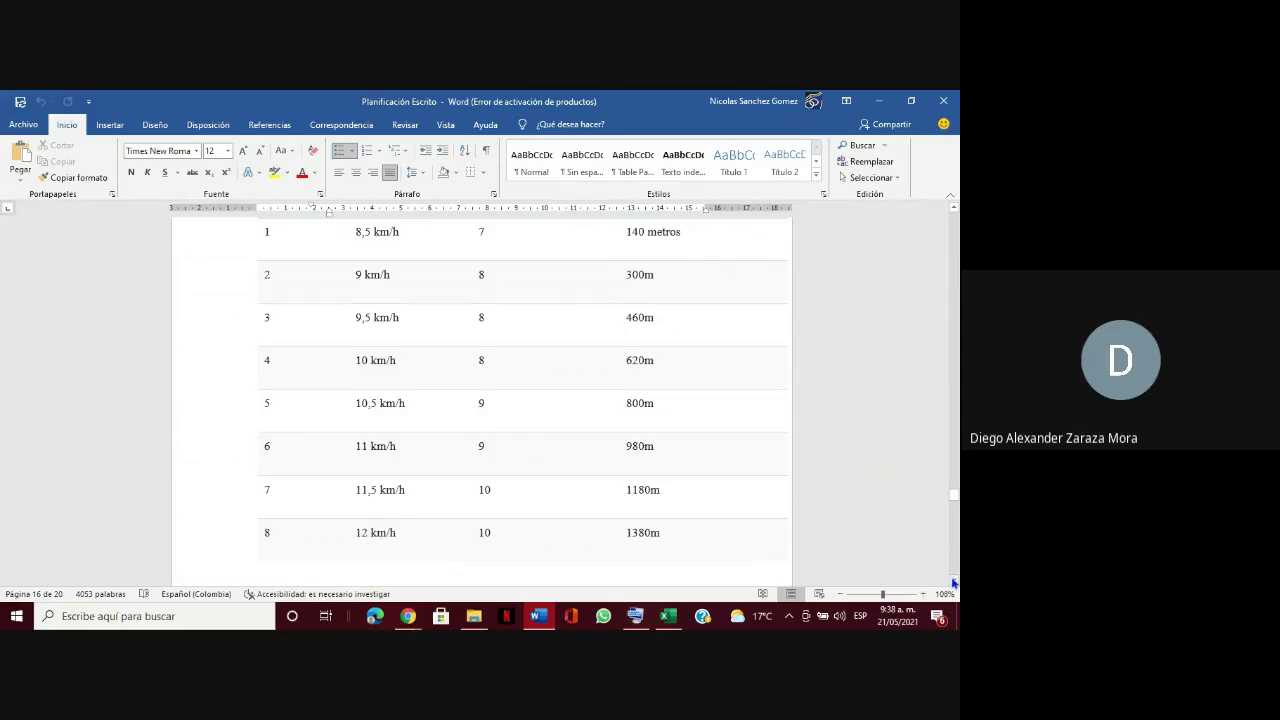
{"action": "left_click", "coordinate": [953, 580]}
{"action": "left_click_drag", "start_coordinate": [953, 580], "coordinate": [955, 582]}
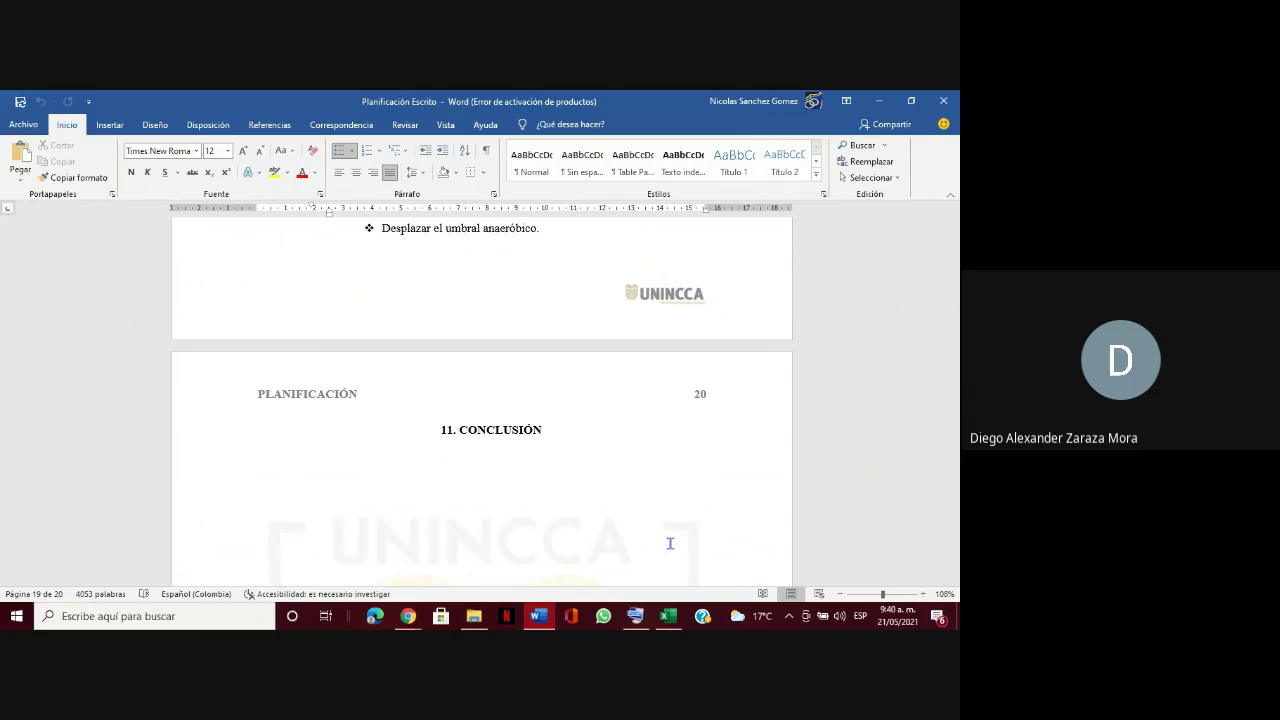
- Switch to the Entrenamiento deportivo Baloncesto workbook in Excel and view the MACROCICLO table and the rows beneath Microciclos
{"action": "left_click", "coordinate": [669, 617]}
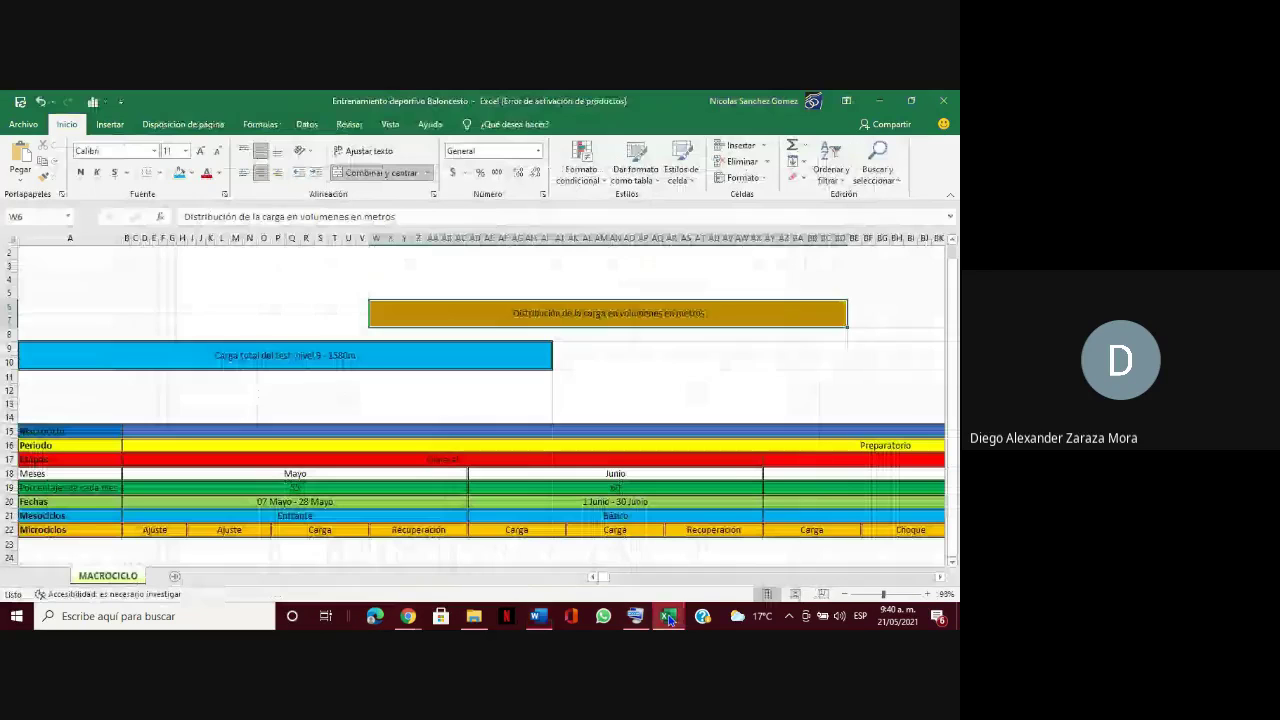
{"action": "left_click", "coordinate": [615, 362]}
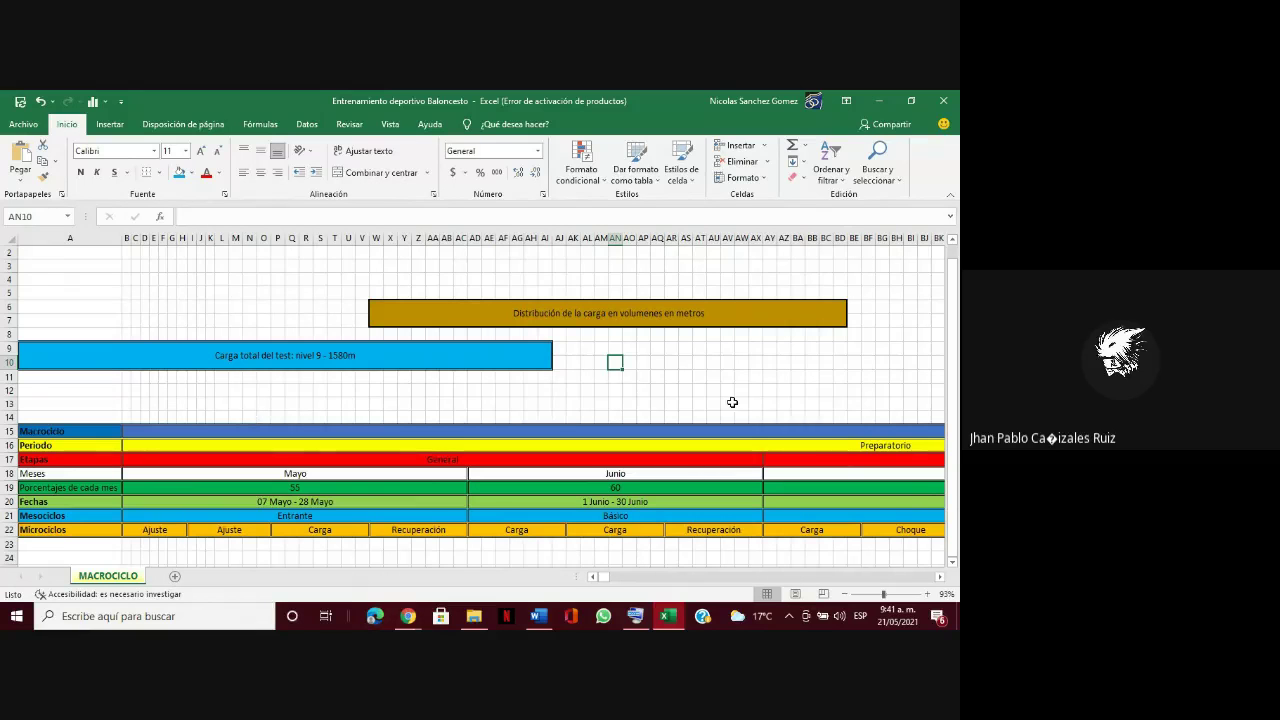
{"action": "left_click_drag", "start_coordinate": [955, 413], "coordinate": [955, 413]}
{"action": "left_click", "coordinate": [145, 544]}
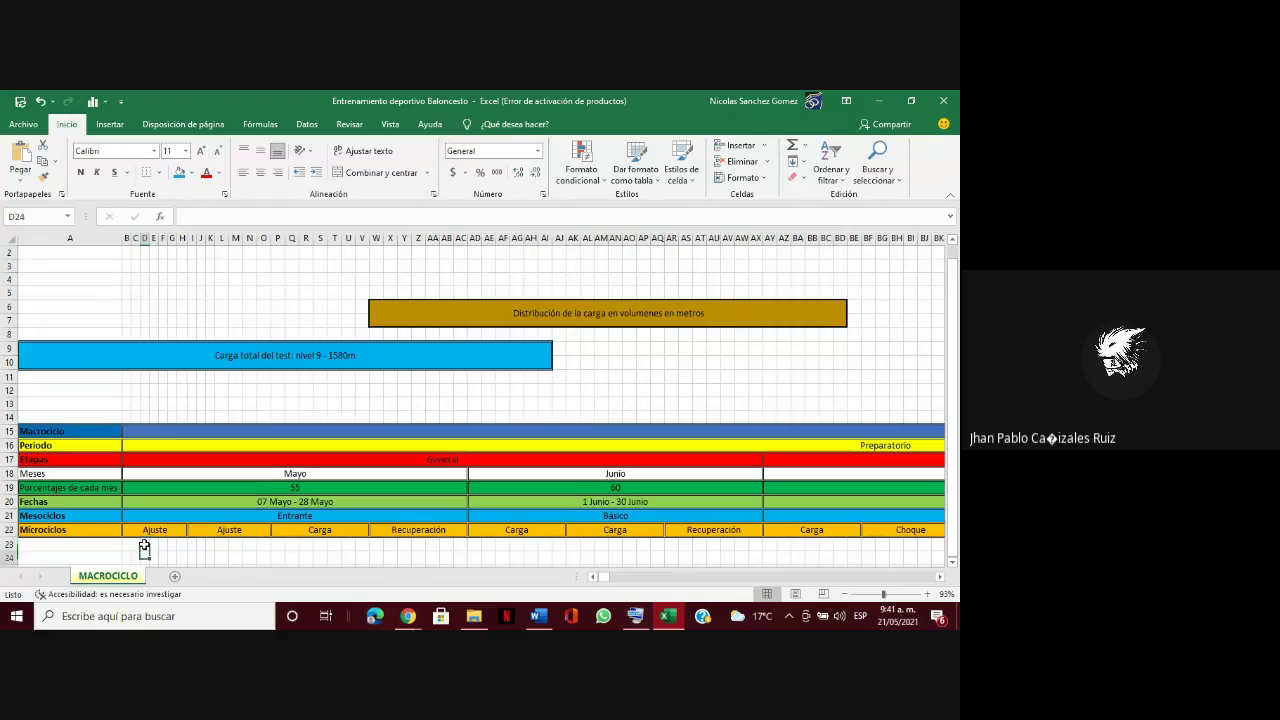
{"action": "key", "text": "Down"}
{"action": "key", "text": "Down"}
{"action": "key", "text": "Down"}
{"action": "key", "text": "Down"}
{"action": "key", "text": "Down"}
{"action": "key", "text": "Down"}
{"action": "key", "text": "Down"}
{"action": "key", "text": "Down"}
- Point out the area beneath the May microcycles by highlighting A23:AC32 and A21:AC30, finishing with cell B23 selected
{"action": "left_click_drag", "start_coordinate": [91, 442], "coordinate": [457, 555]}
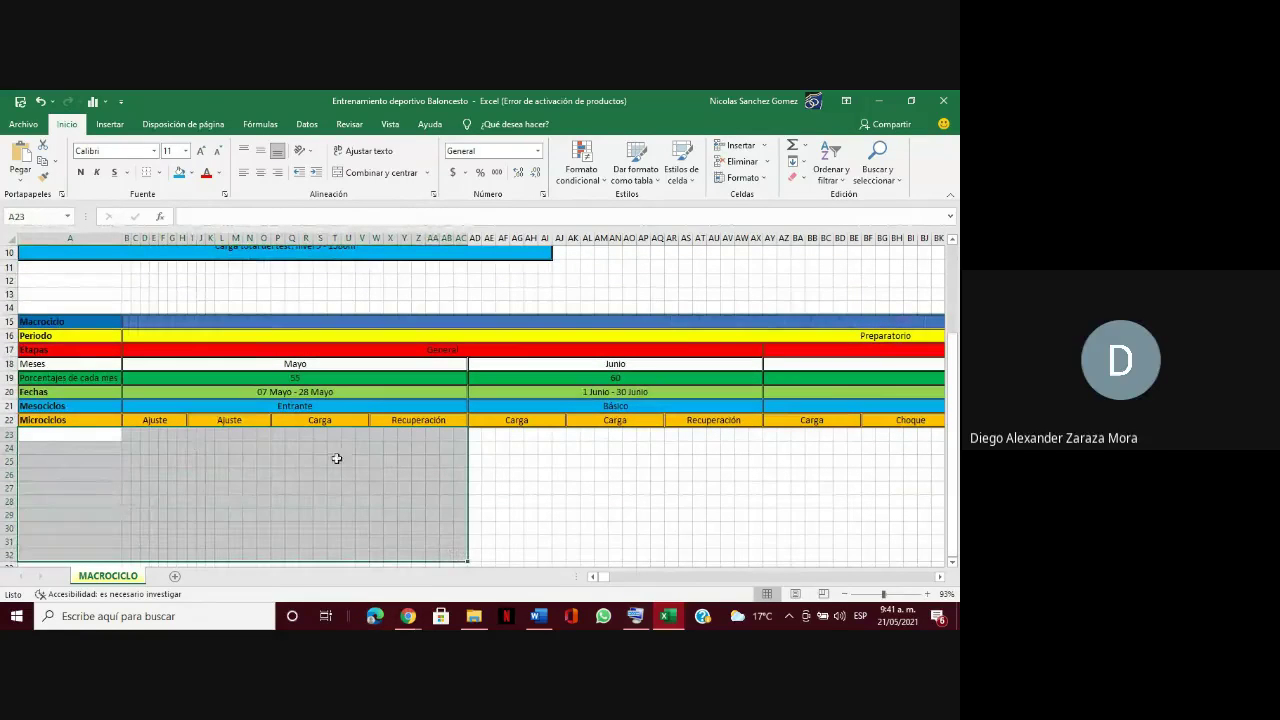
{"action": "left_click", "coordinate": [669, 541]}
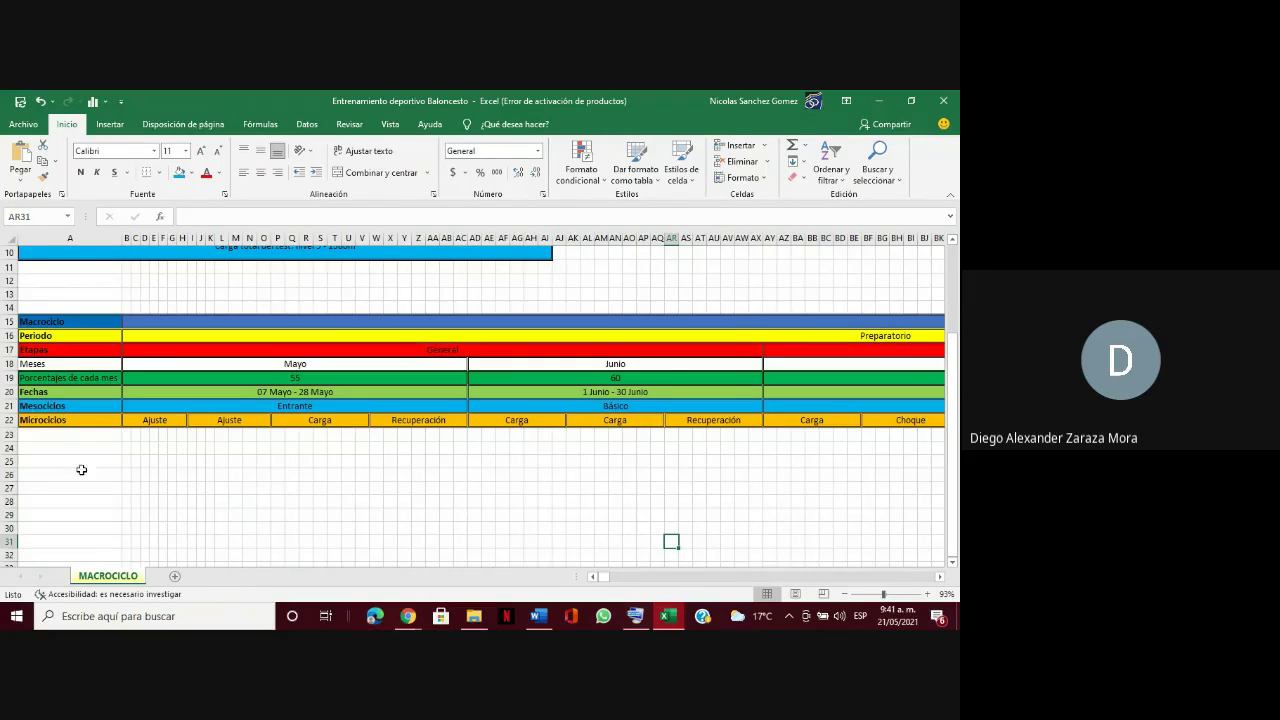
{"action": "left_click_drag", "start_coordinate": [44, 406], "coordinate": [445, 529]}
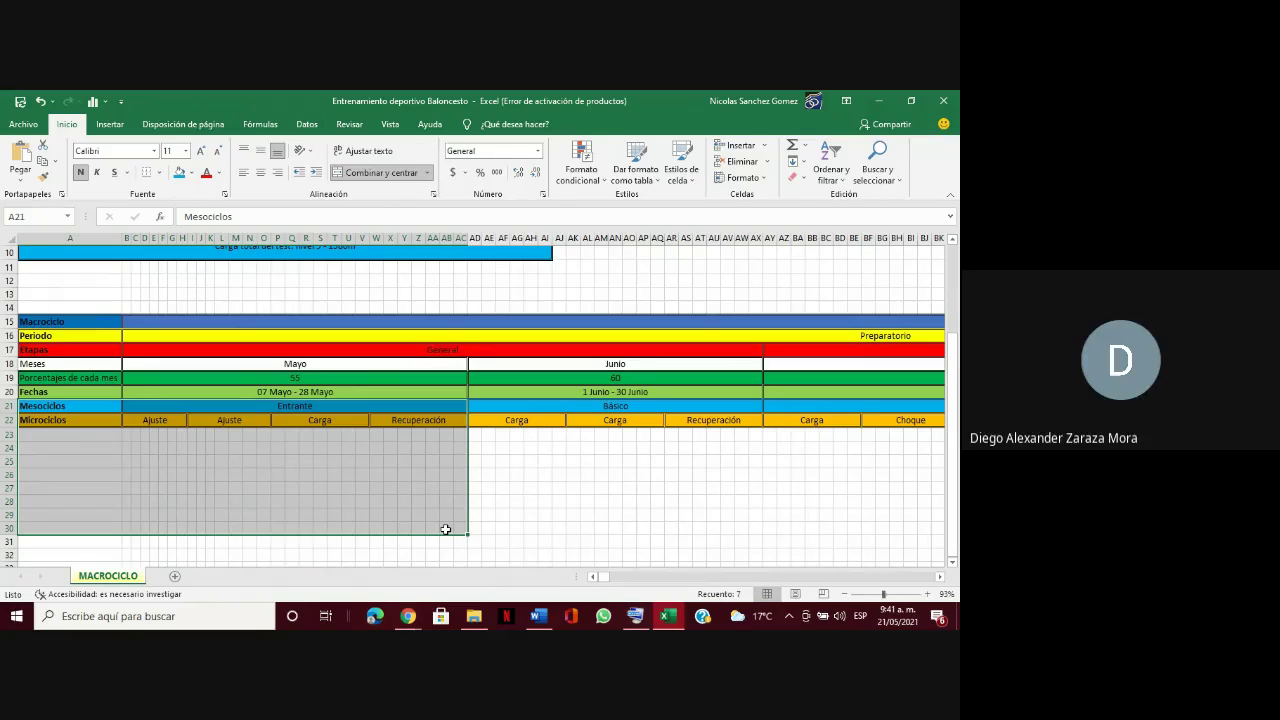
{"action": "left_click", "coordinate": [811, 435]}
{"action": "left_click", "coordinate": [475, 502]}
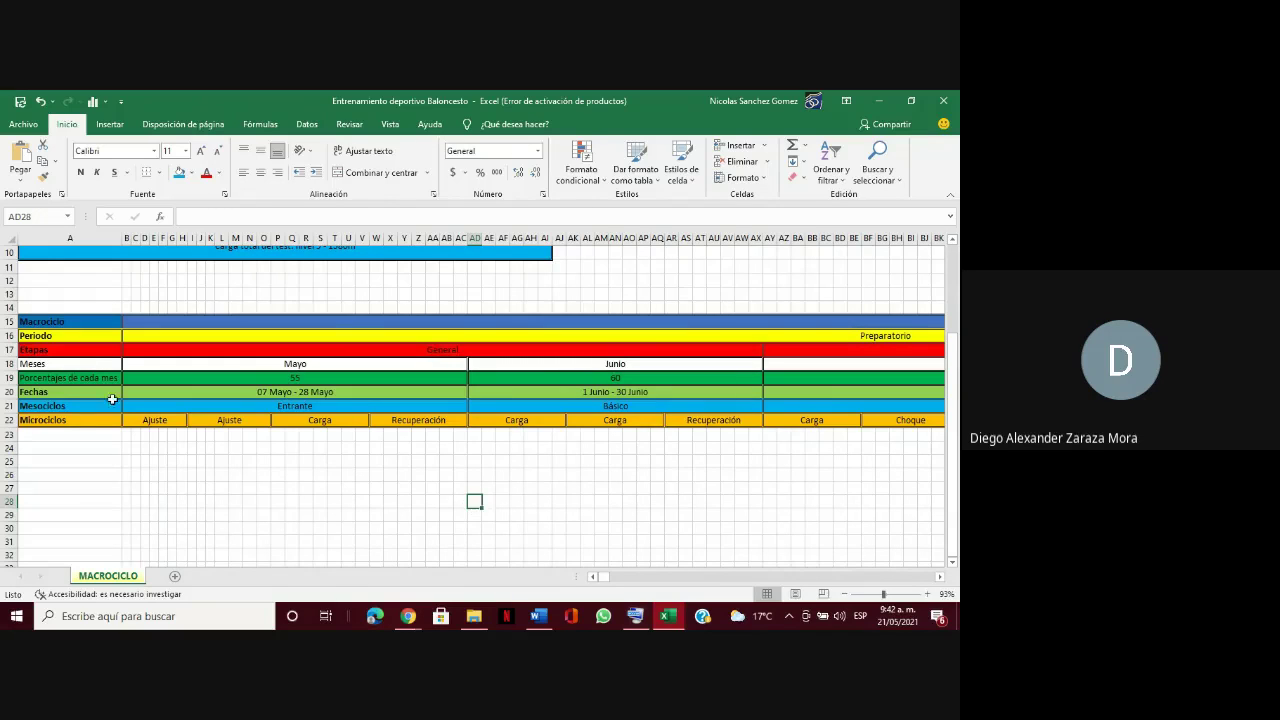
{"action": "left_click", "coordinate": [127, 435]}
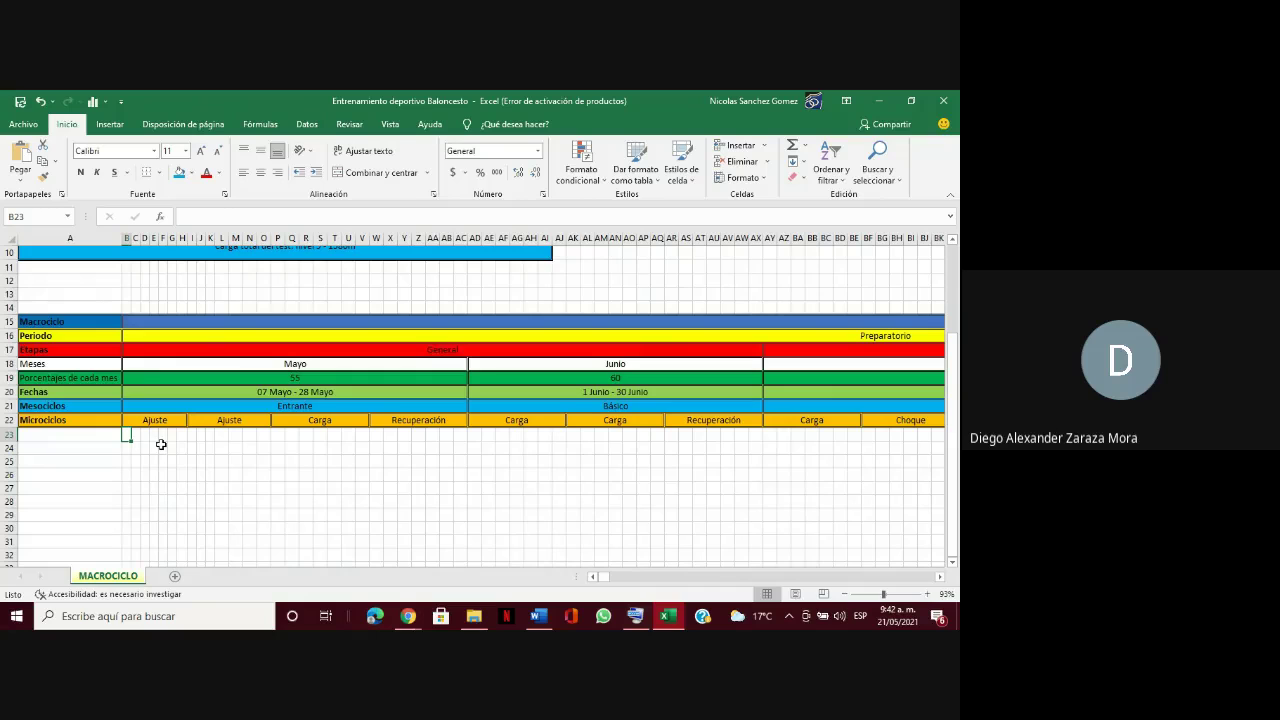
- Switch to the UNINCCA course site in Chrome and review the final assignment delivery requirements in Semana 14
{"action": "left_click", "coordinate": [408, 616]}
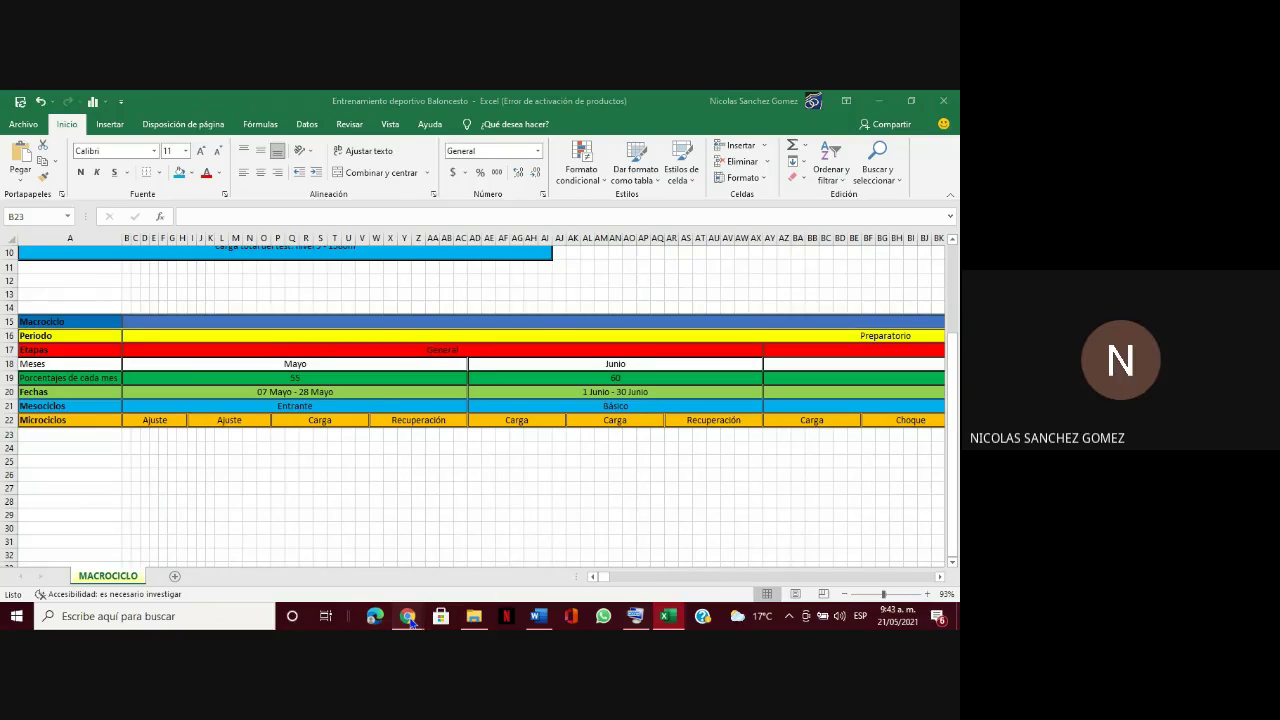
{"action": "mouse_move", "coordinate": [337, 545]}
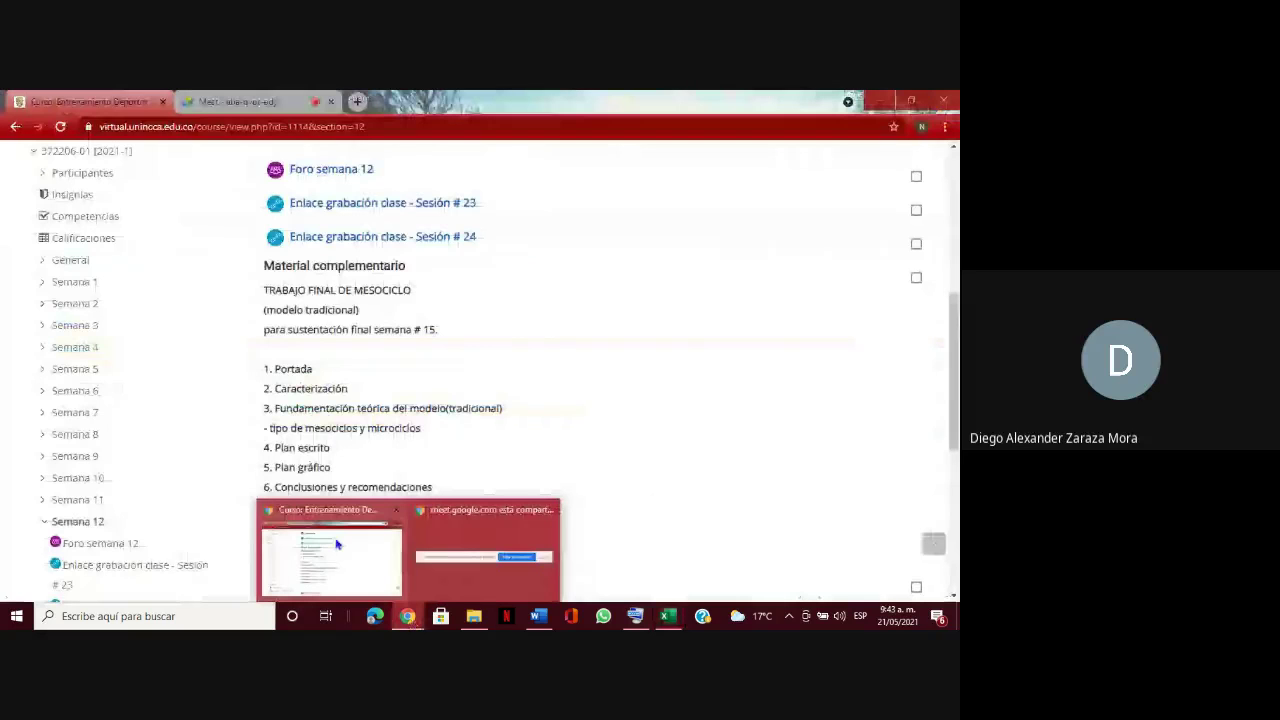
{"action": "left_click", "coordinate": [337, 545]}
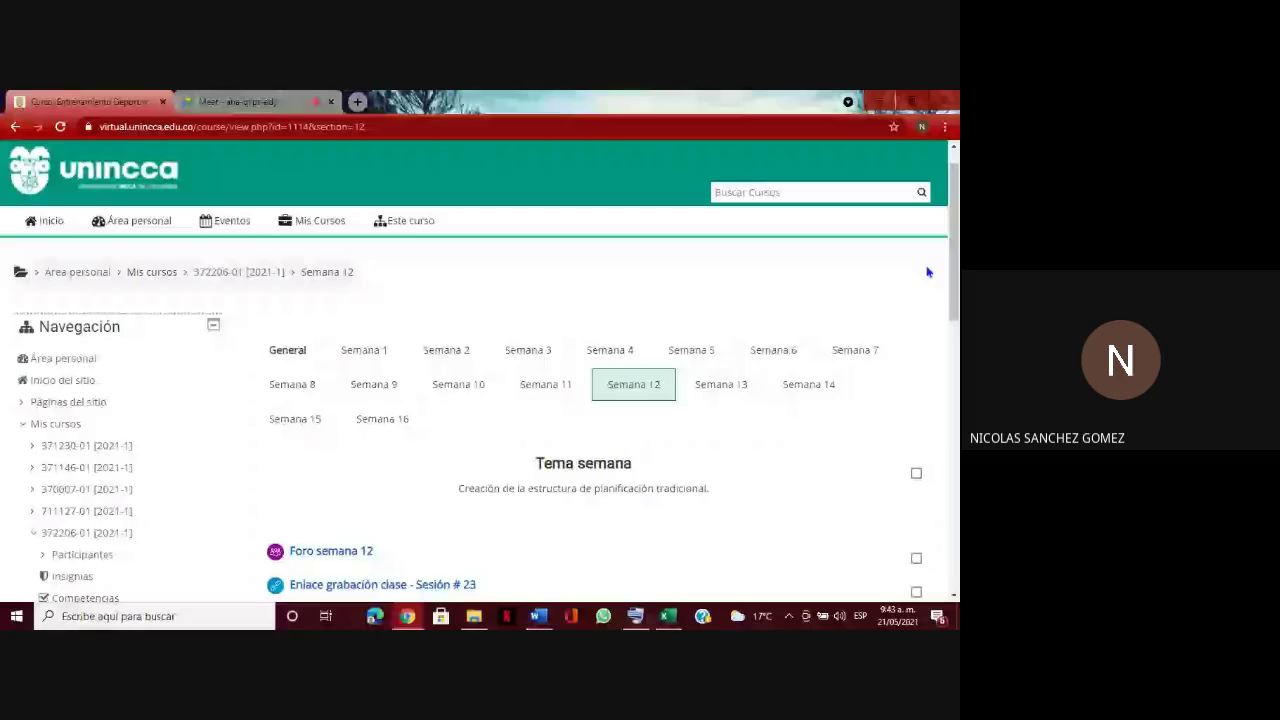
{"action": "left_click", "coordinate": [808, 384]}
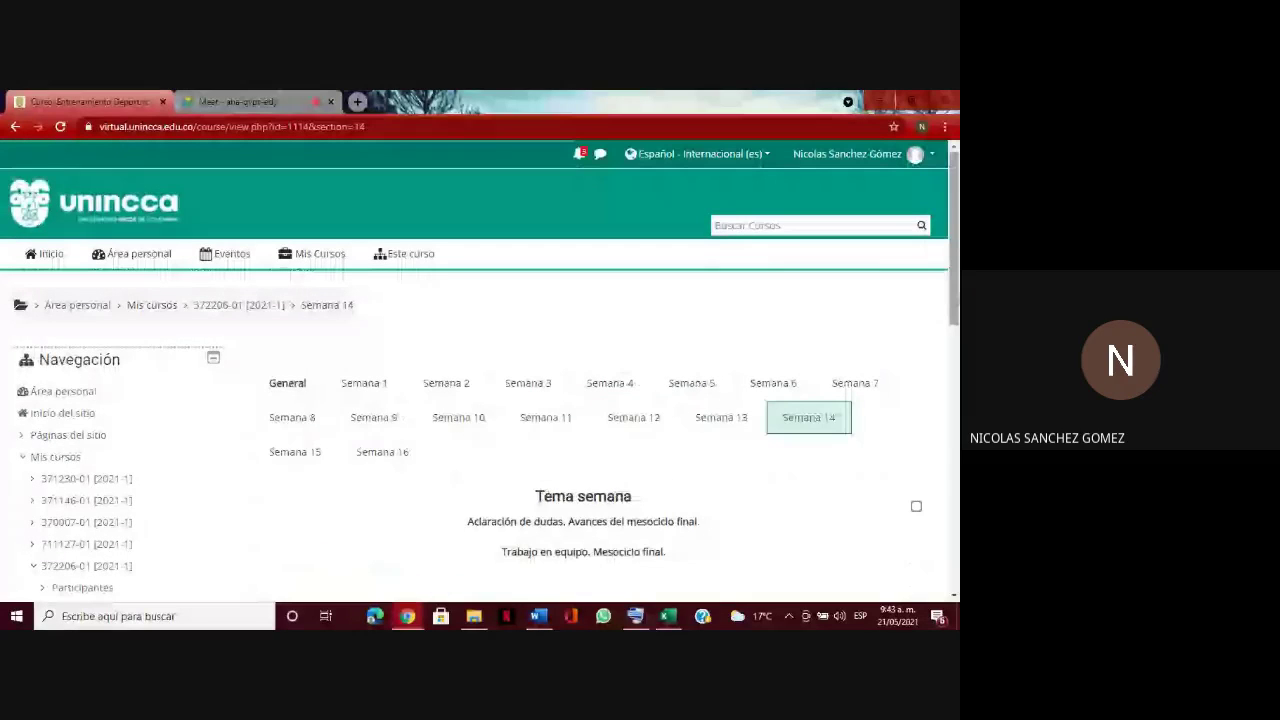
{"action": "scroll", "coordinate": [905, 473], "scroll_direction": "down", "scroll_amount": 5}
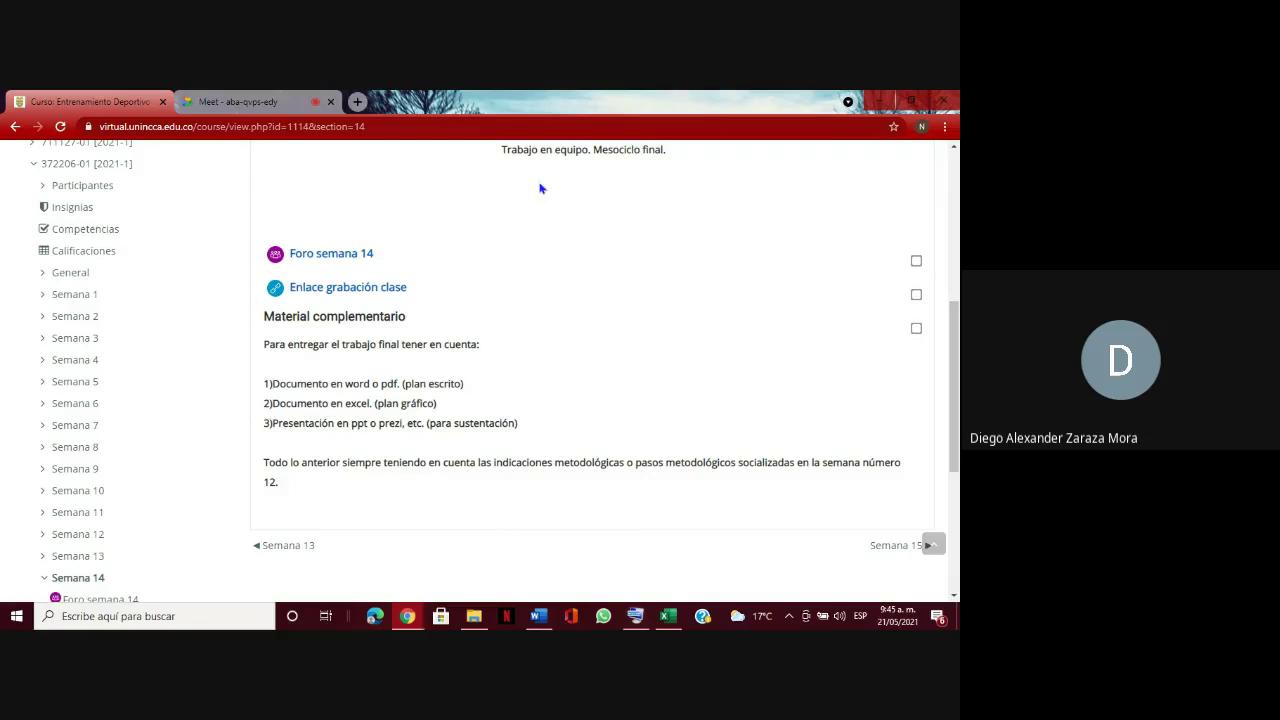
- Switch to the Google Meet call and stop presenting the screen
{"action": "left_click", "coordinate": [271, 97]}
{"action": "left_click", "coordinate": [874, 571]}
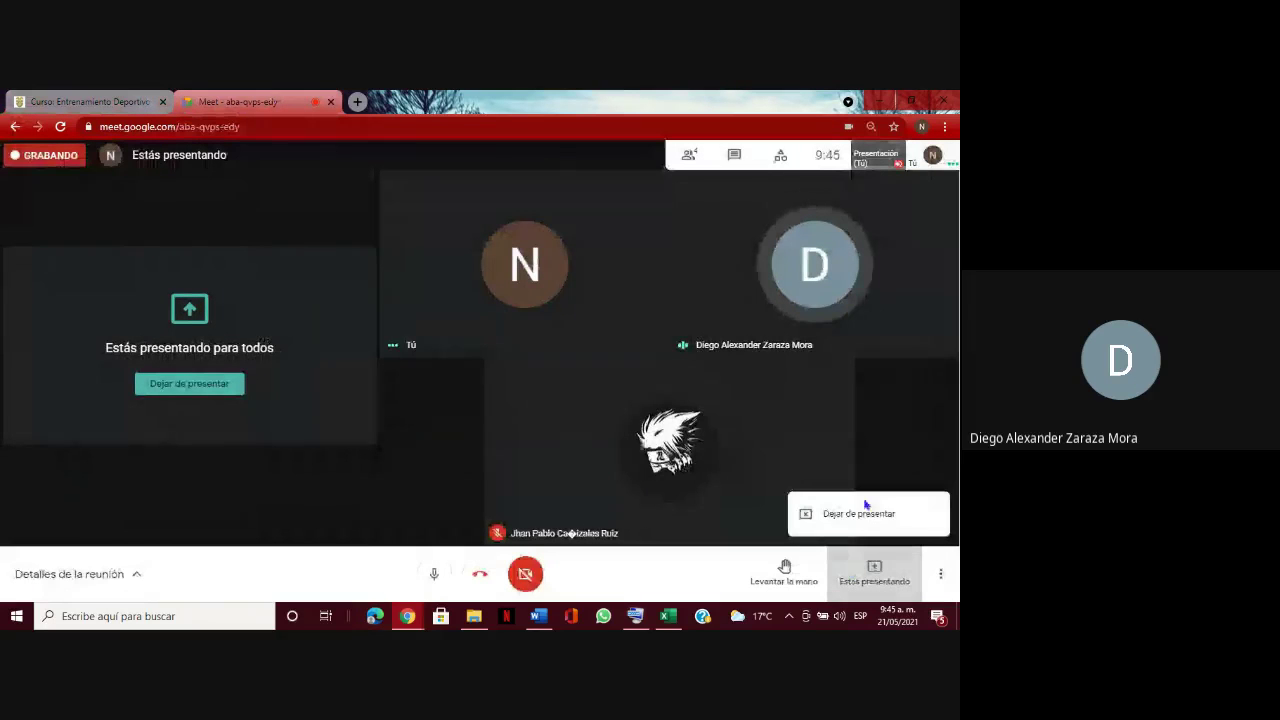
{"action": "left_click", "coordinate": [860, 514]}
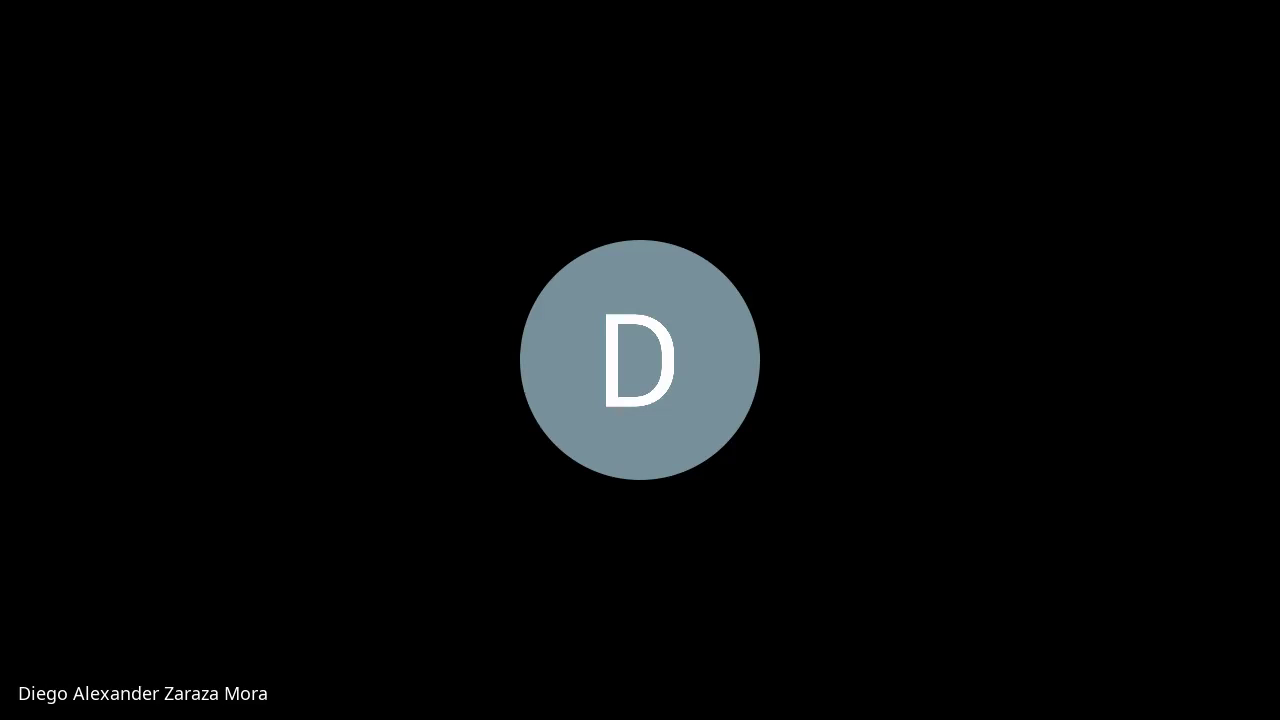